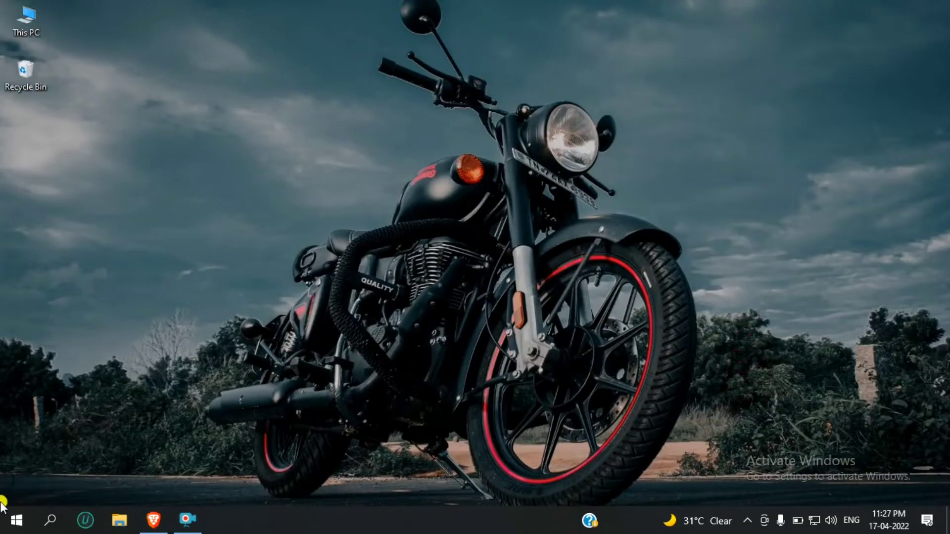
Launch Microsoft Edge from the Start menu and go to google.com
{"action": "left_click", "coordinate": [5, 530]}
{"action": "left_click", "coordinate": [277, 138]}
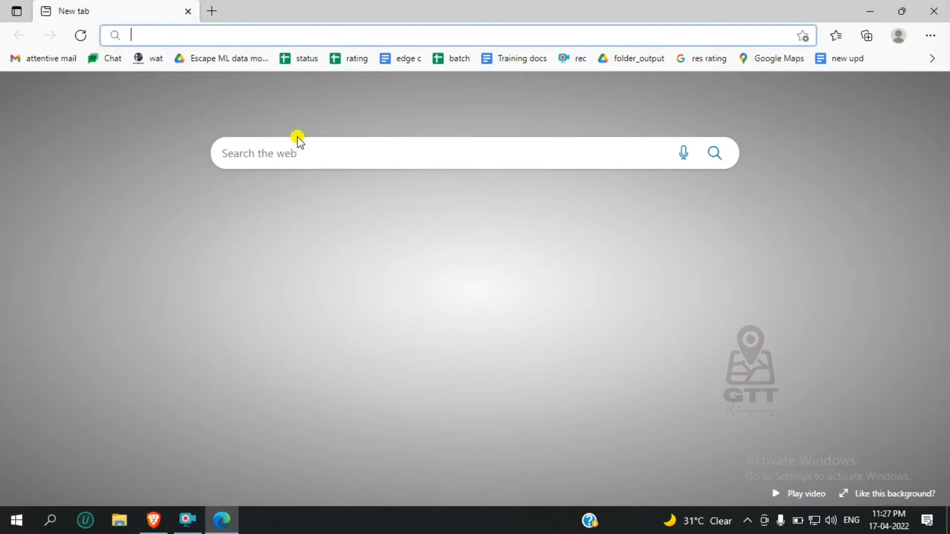
{"action": "type", "text": "google.com"}
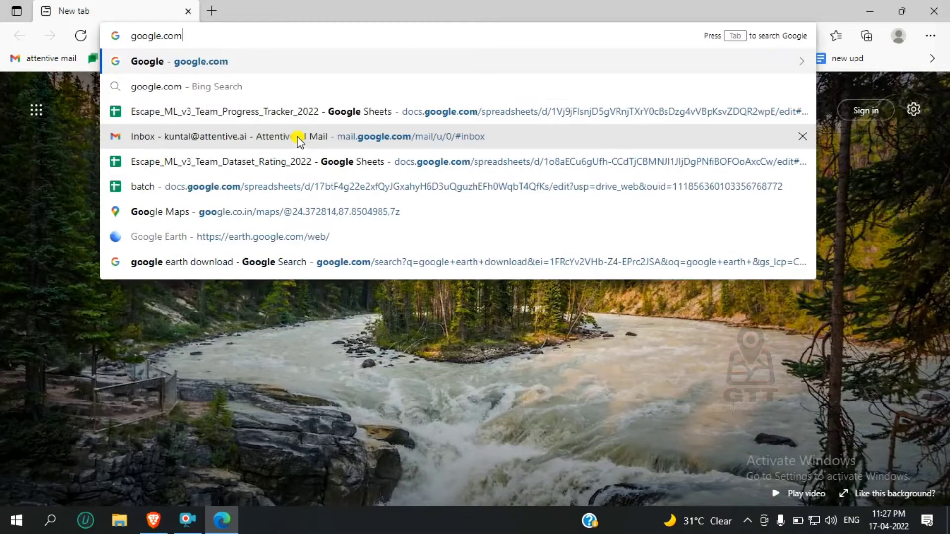
{"action": "key", "text": "Return"}
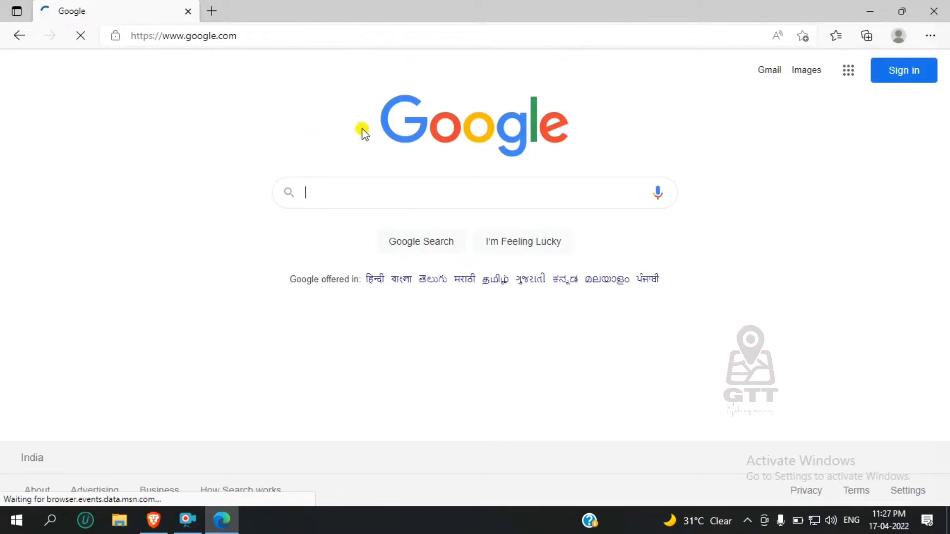
Search Google for 'google earth pro download'
{"action": "left_click", "coordinate": [419, 184]}
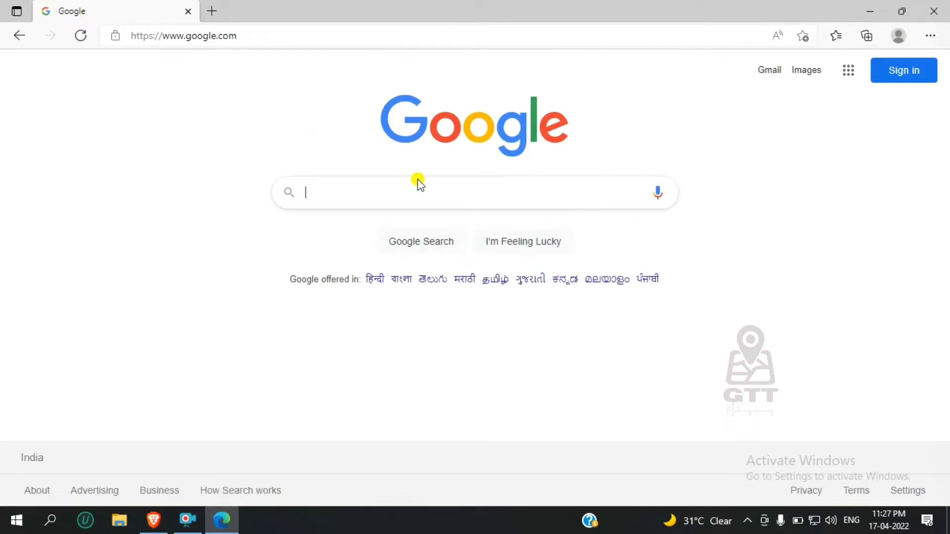
{"action": "type", "text": "good"}
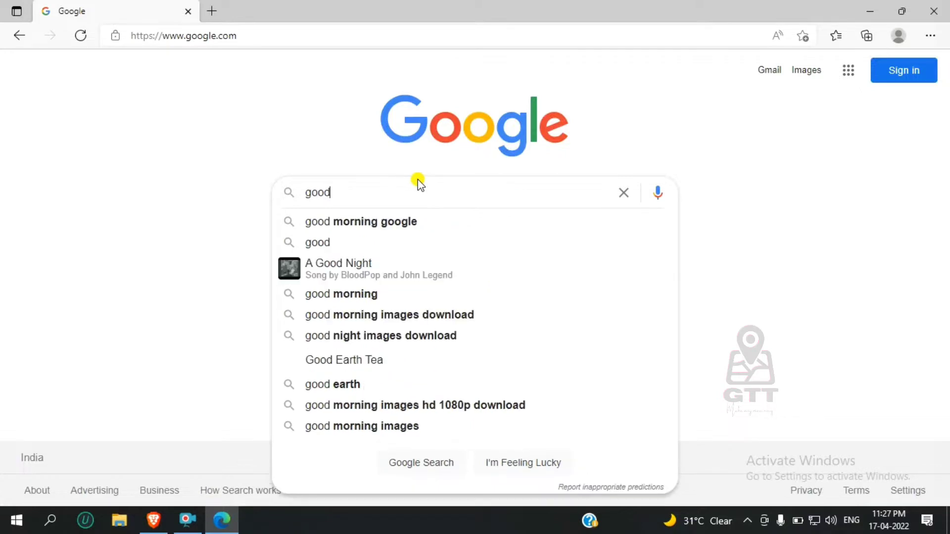
{"action": "key", "text": "BackSpace"}
{"action": "type", "text": "gle ea"}
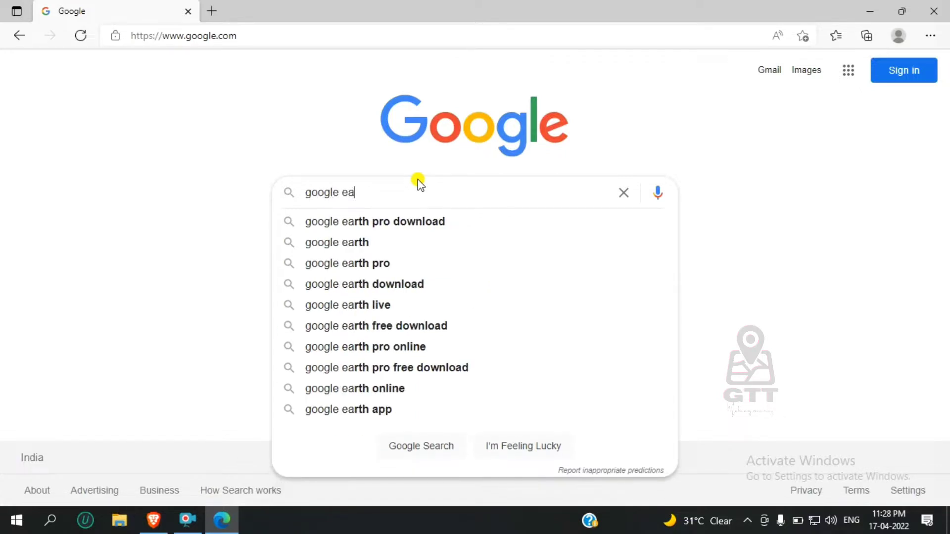
{"action": "key", "text": "Down"}
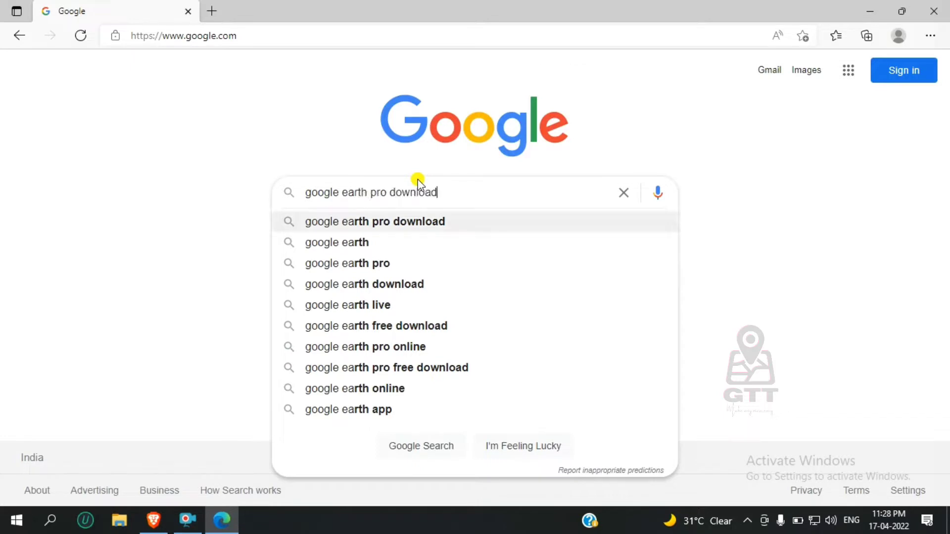
{"action": "key", "text": "Return"}
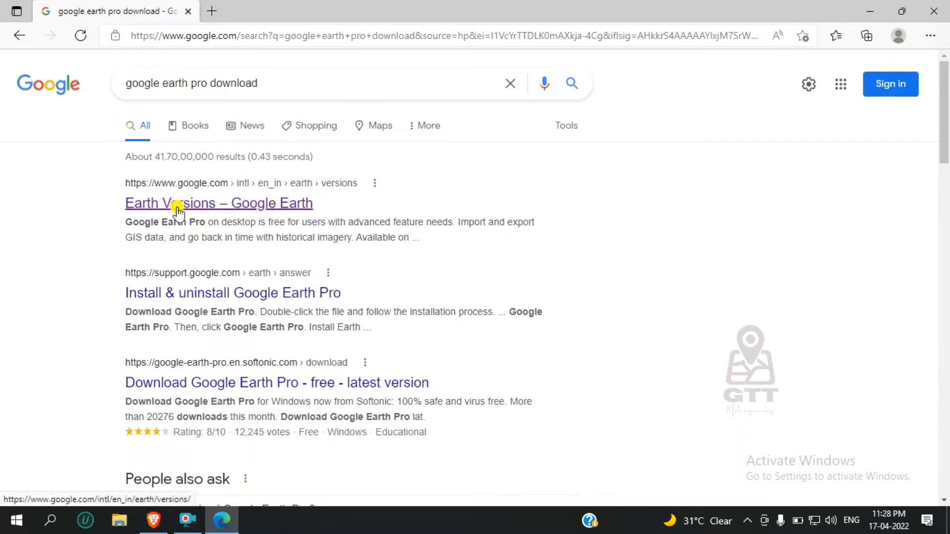
From the Earth Versions page, download Earth Pro on desktop and accept the terms to get GoogleEarthProSetup.exe
{"action": "left_click", "coordinate": [236, 205]}
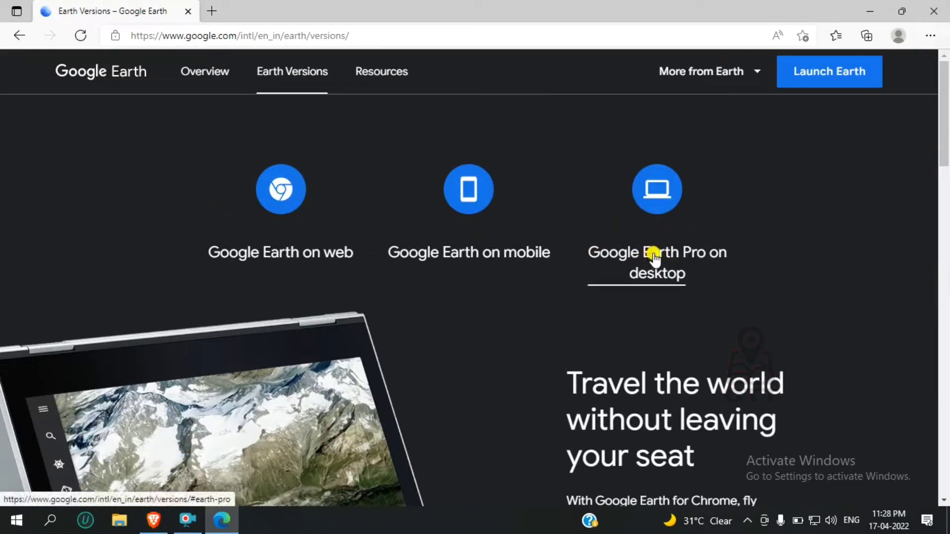
{"action": "scroll", "coordinate": [596, 313], "scroll_direction": "down", "scroll_amount": 20}
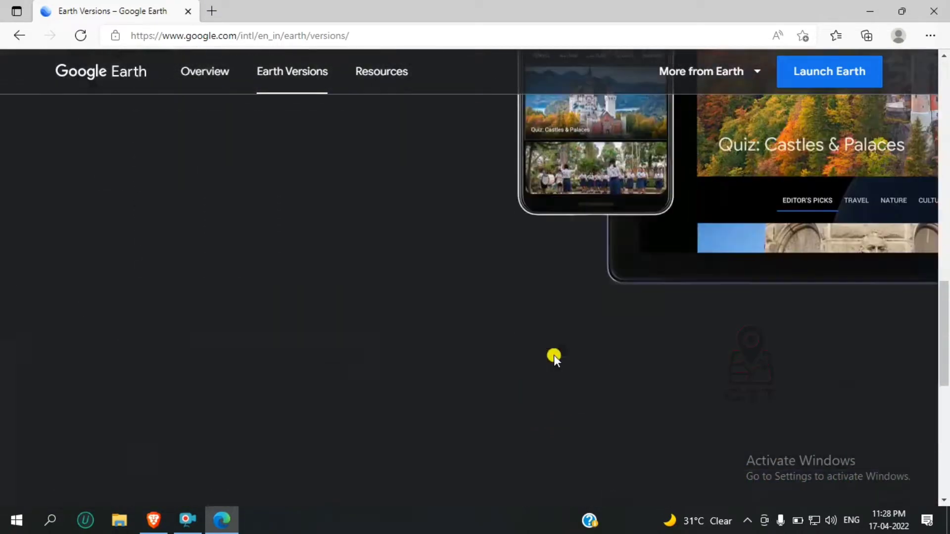
{"action": "scroll", "coordinate": [536, 357], "scroll_direction": "up", "scroll_amount": 20}
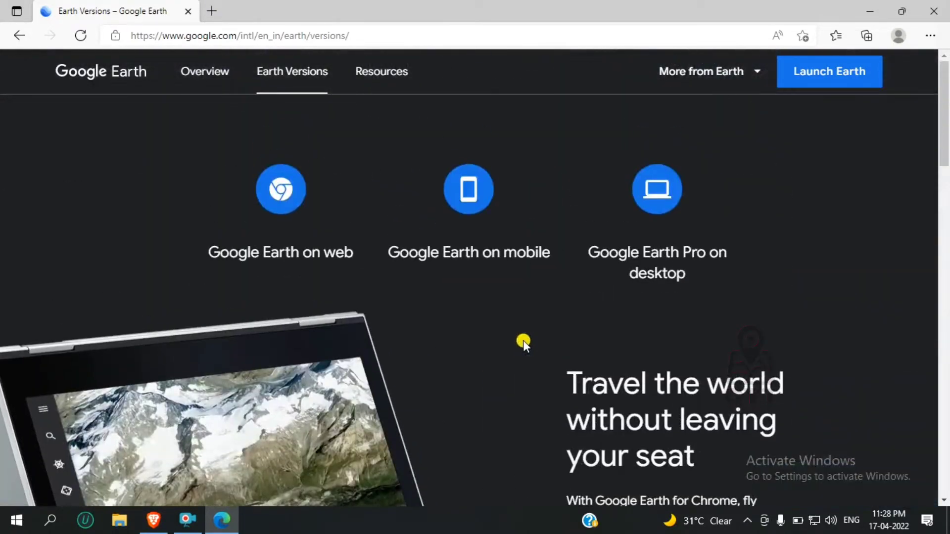
{"action": "left_click", "coordinate": [646, 256]}
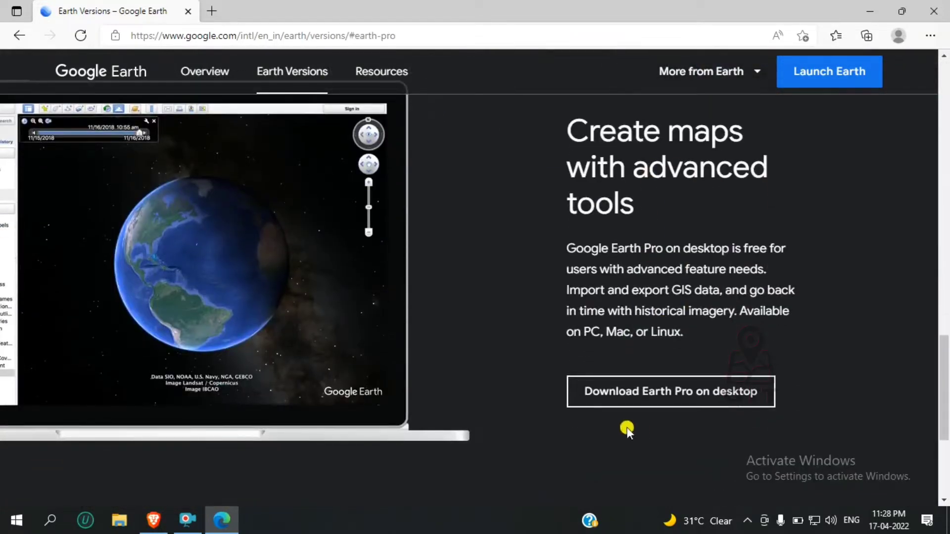
{"action": "left_click", "coordinate": [655, 392]}
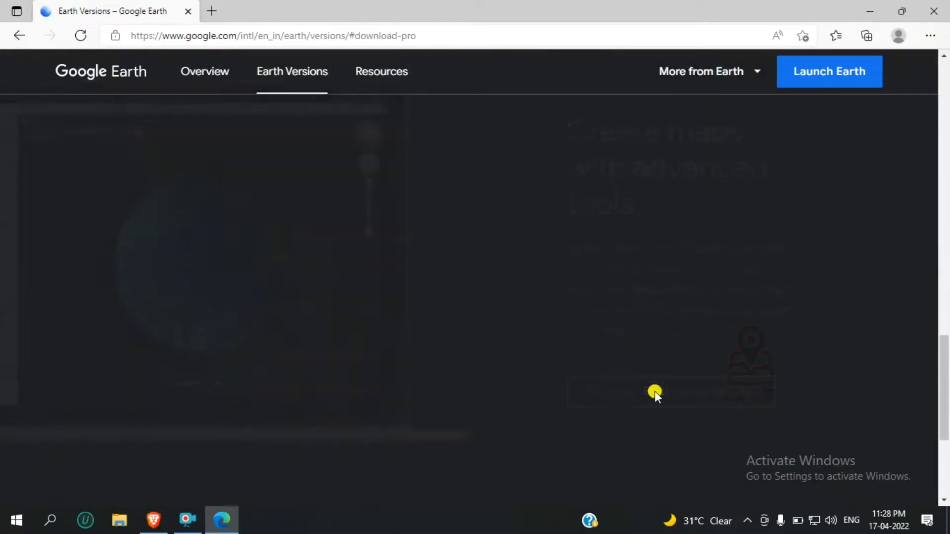
{"action": "scroll", "coordinate": [401, 306], "scroll_direction": "down", "scroll_amount": 3}
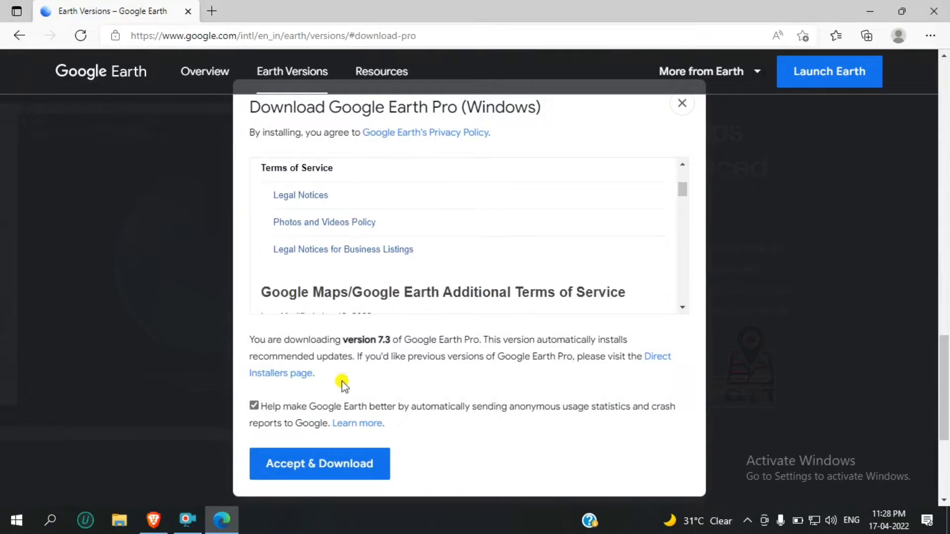
{"action": "scroll", "coordinate": [365, 269], "scroll_direction": "up", "scroll_amount": 1}
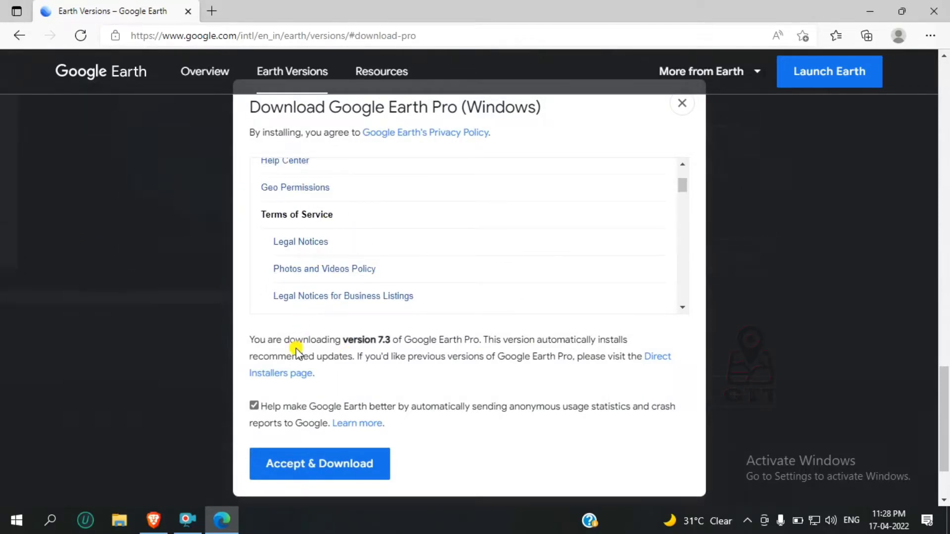
{"action": "left_click", "coordinate": [314, 464]}
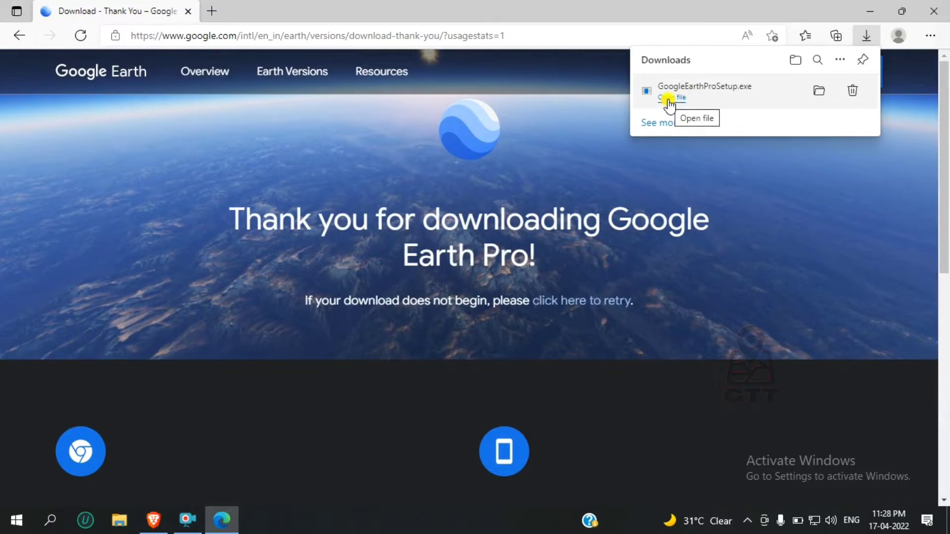
Run GoogleEarthProSetup.exe, close the installation-complete message, and close Edge
{"action": "left_click", "coordinate": [669, 99]}
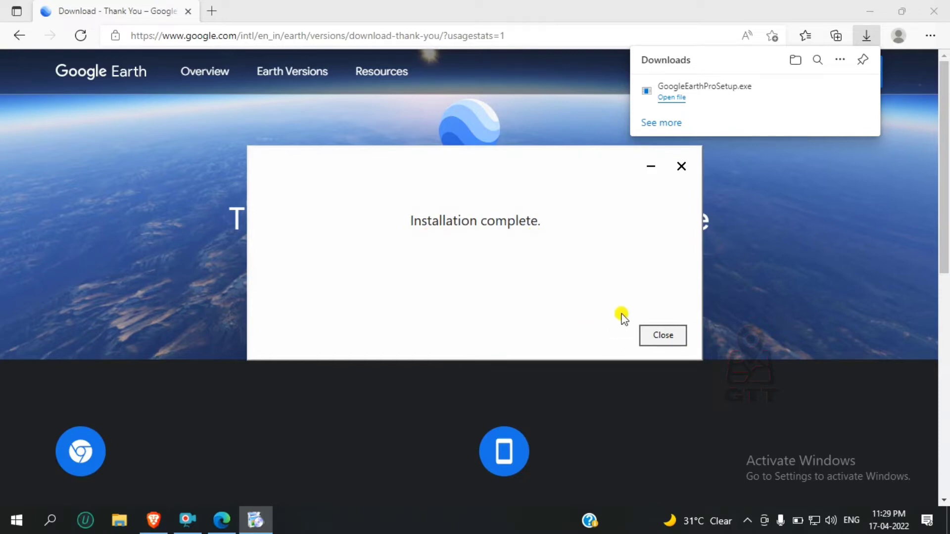
{"action": "left_click", "coordinate": [660, 335]}
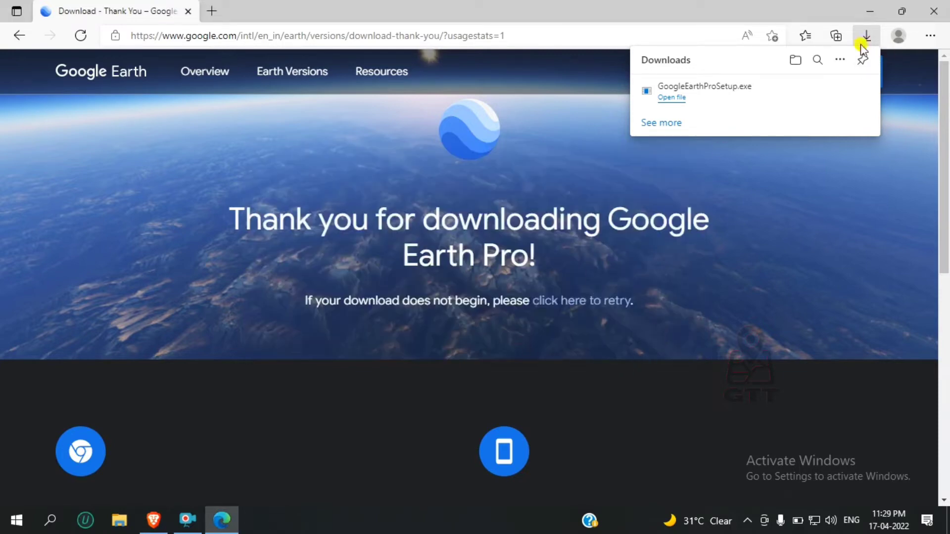
{"action": "left_click", "coordinate": [934, 11]}
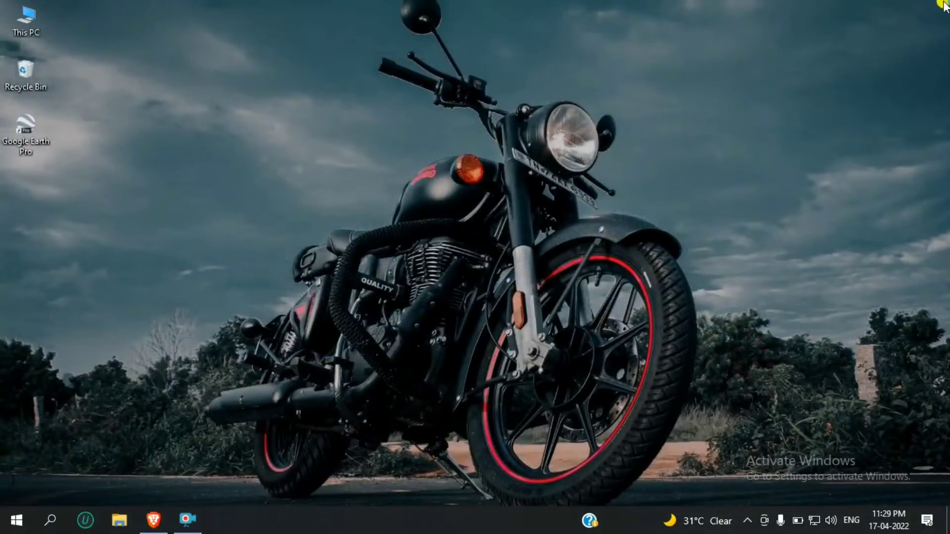
Refresh the desktop and launch Google Earth Pro from its new desktop shortcut
{"action": "right_click", "coordinate": [251, 163]}
{"action": "left_click", "coordinate": [277, 205]}
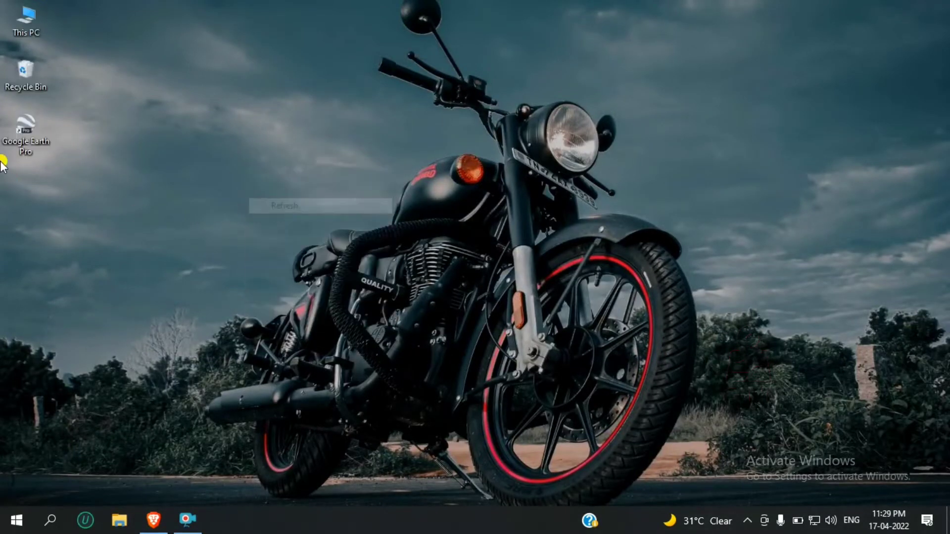
{"action": "left_click", "coordinate": [11, 525]}
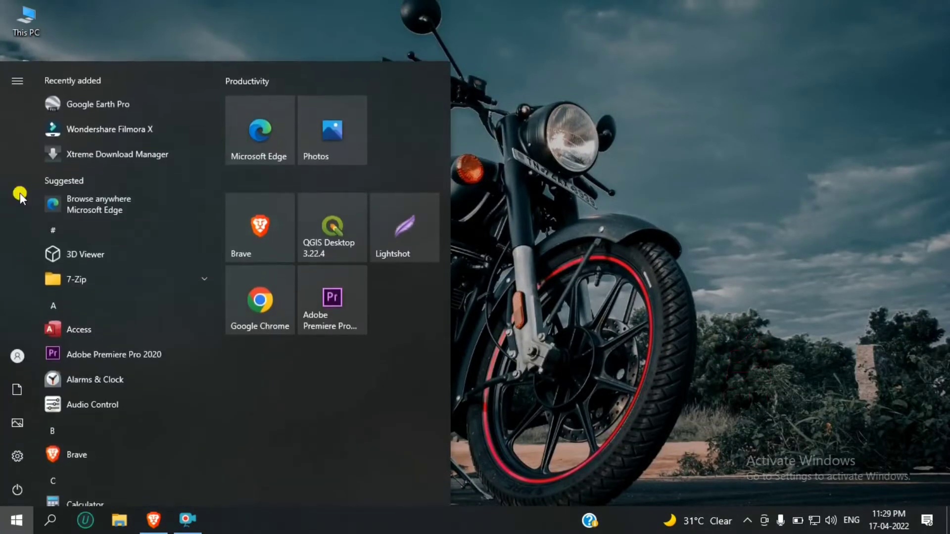
{"action": "left_click", "coordinate": [536, 157]}
{"action": "double_click", "coordinate": [29, 131]}
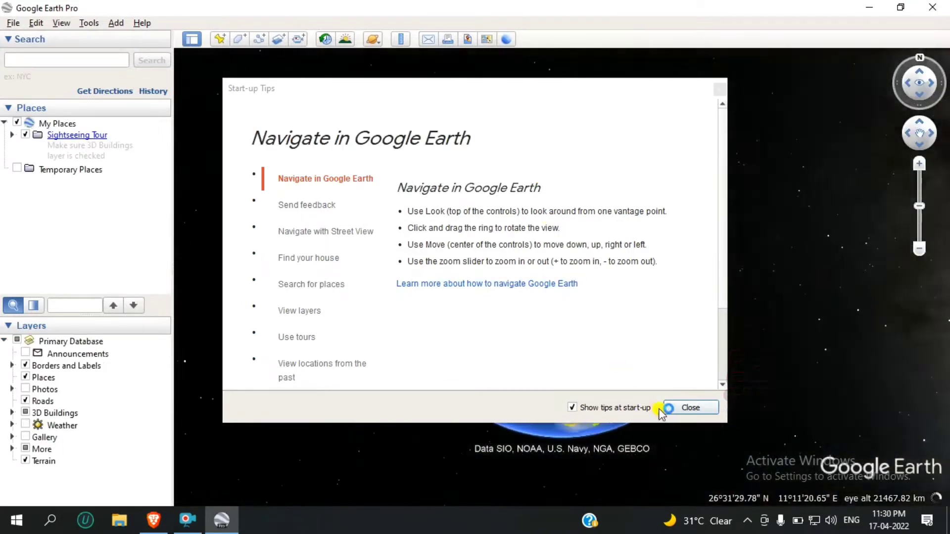
Close the Start-up Tips and spin the globe to centre the Americas
{"action": "left_click", "coordinate": [680, 408]}
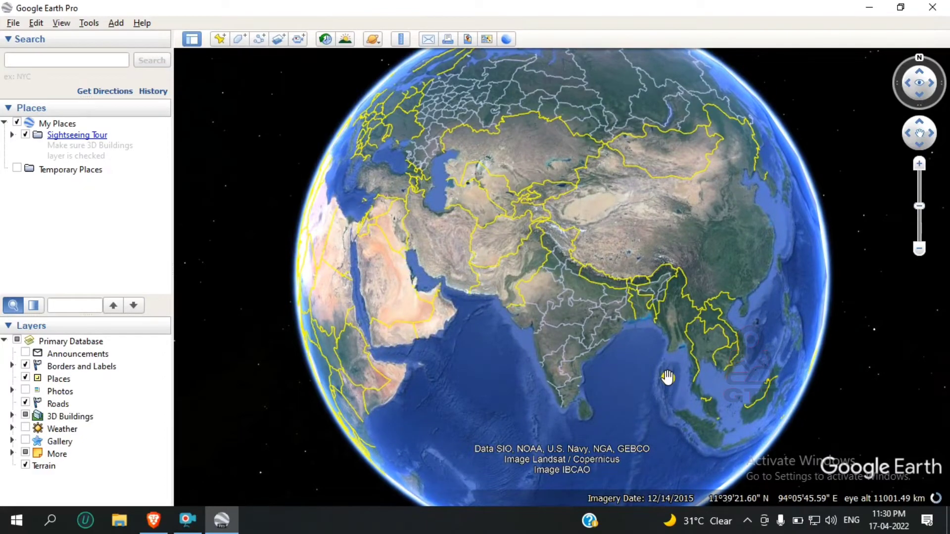
{"action": "left_click_drag", "start_coordinate": [658, 322], "coordinate": [462, 312]}
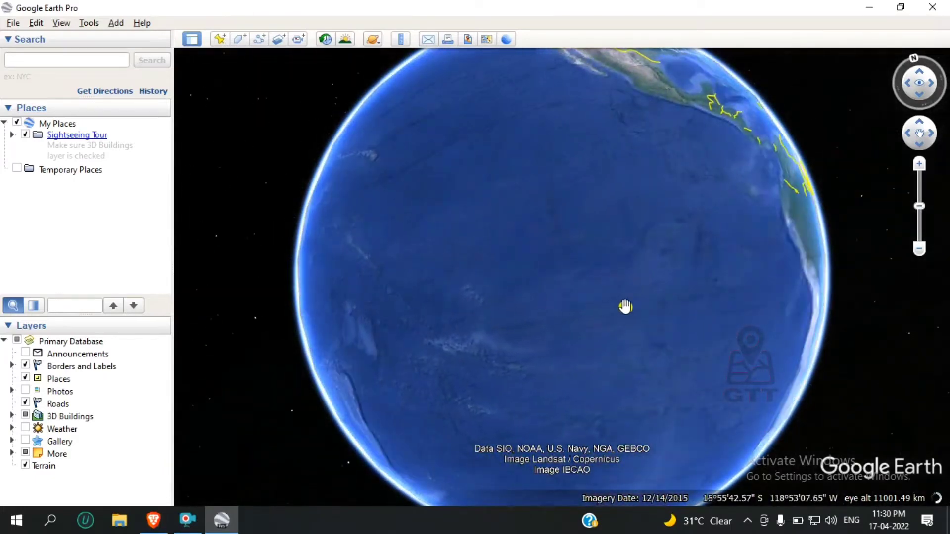
{"action": "left_click_drag", "start_coordinate": [625, 307], "coordinate": [512, 493]}
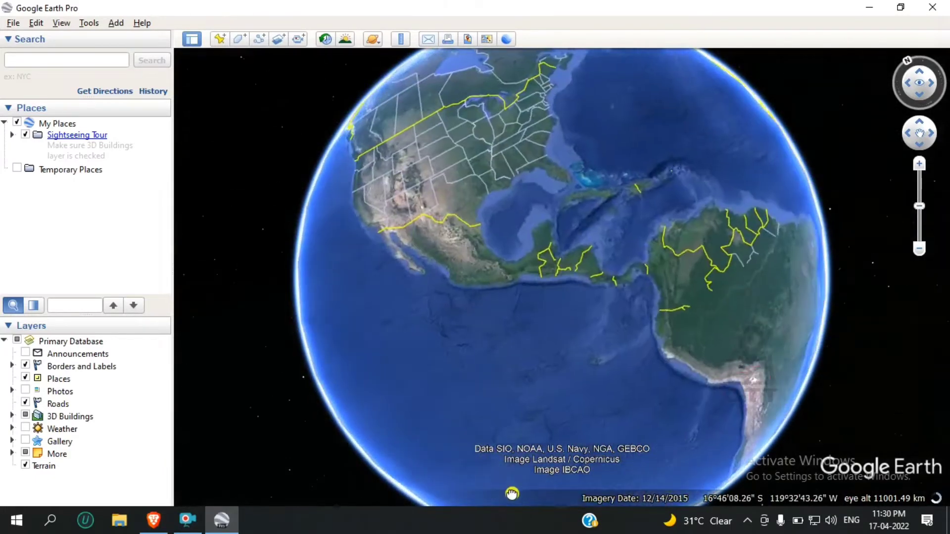
{"action": "left_click_drag", "start_coordinate": [717, 326], "coordinate": [637, 354]}
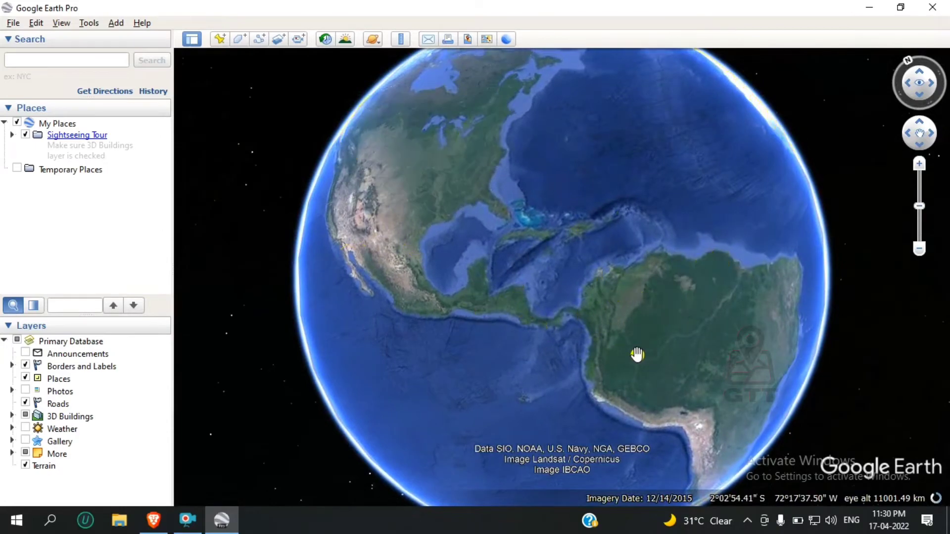
Zoom in from the United States down to New Orleans, Louisiana
{"action": "scroll", "coordinate": [461, 122], "scroll_direction": "up", "scroll_amount": 5}
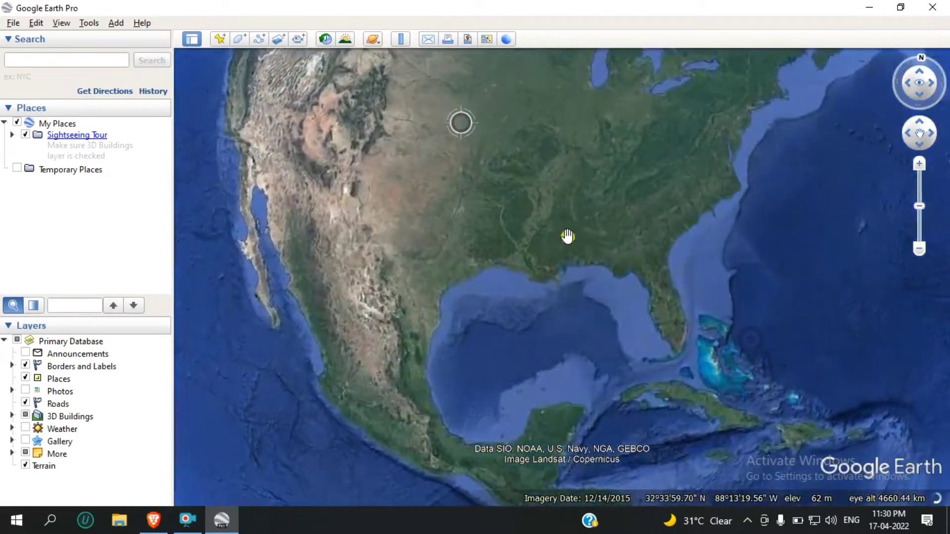
{"action": "scroll", "coordinate": [568, 236], "scroll_direction": "up", "scroll_amount": 3}
{"action": "scroll", "coordinate": [544, 292], "scroll_direction": "up", "scroll_amount": 3}
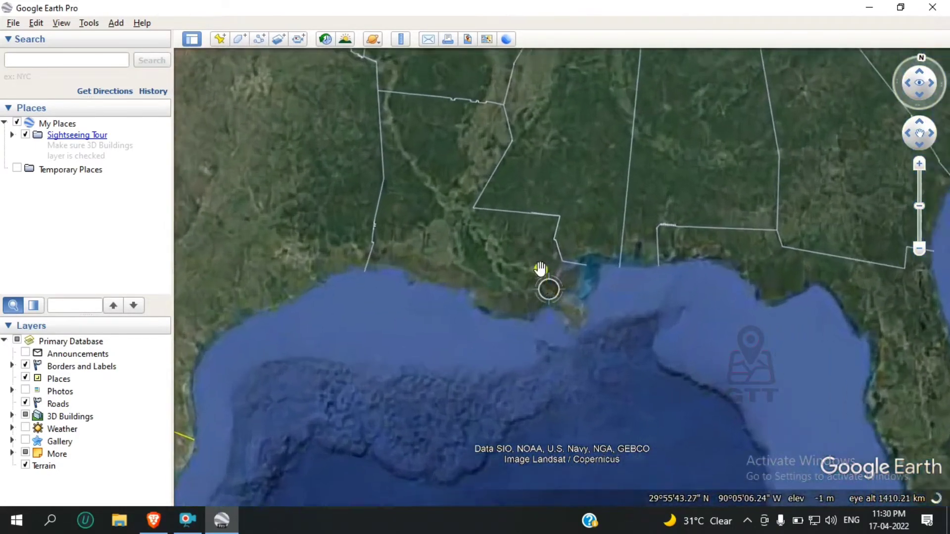
{"action": "scroll", "coordinate": [541, 269], "scroll_direction": "up", "scroll_amount": 2}
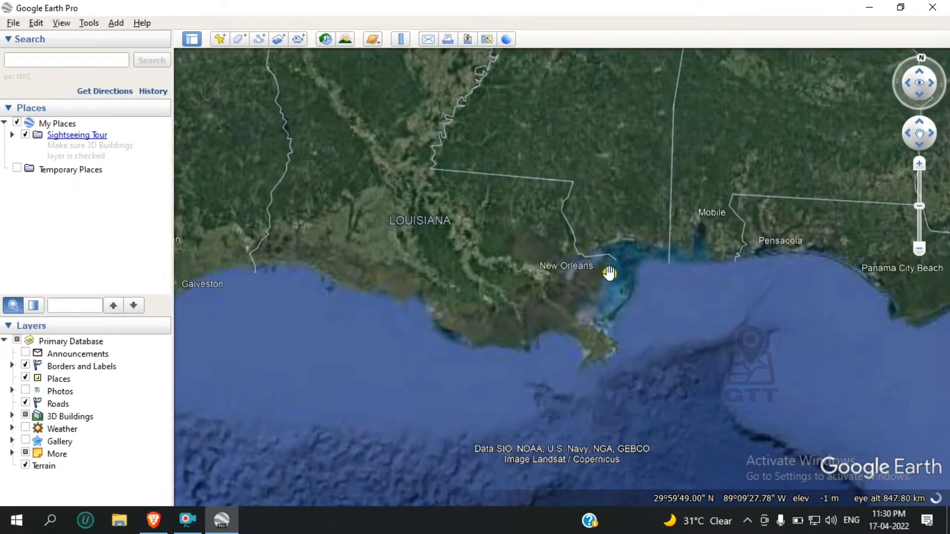
{"action": "scroll", "coordinate": [592, 280], "scroll_direction": "up", "scroll_amount": 3}
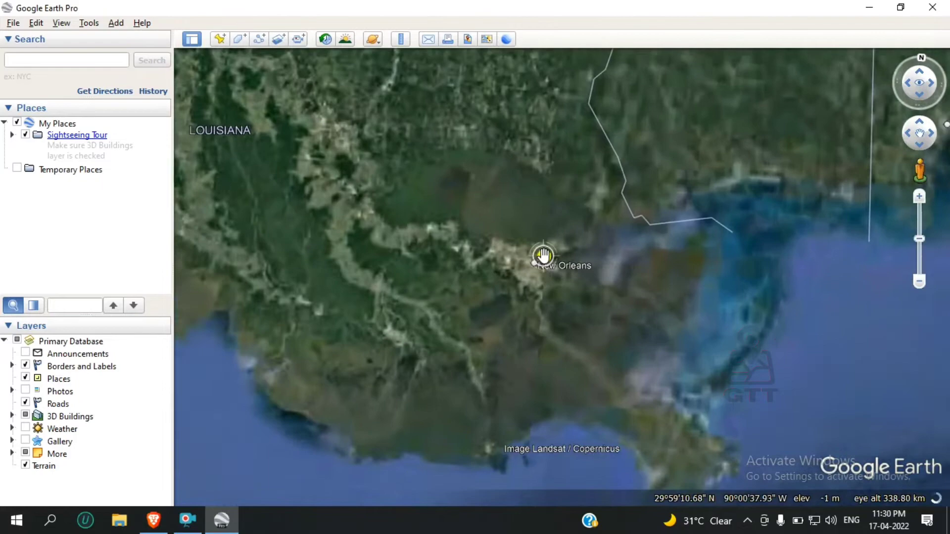
{"action": "scroll", "coordinate": [543, 255], "scroll_direction": "up", "scroll_amount": 5}
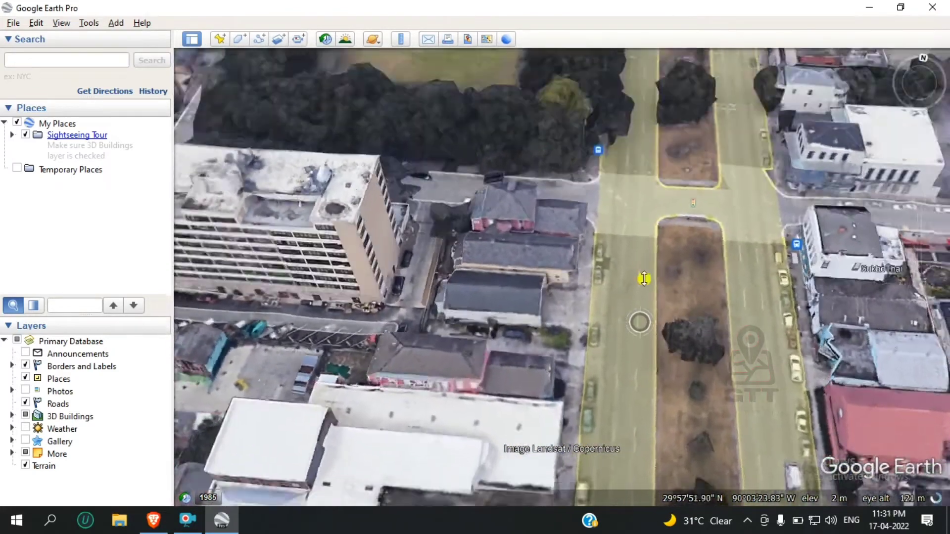
Tilt the New Orleans view toward the horizon and zoom out to Washington Square
{"action": "middle_click_drag", "start_coordinate": [644, 279], "coordinate": [599, 189]}
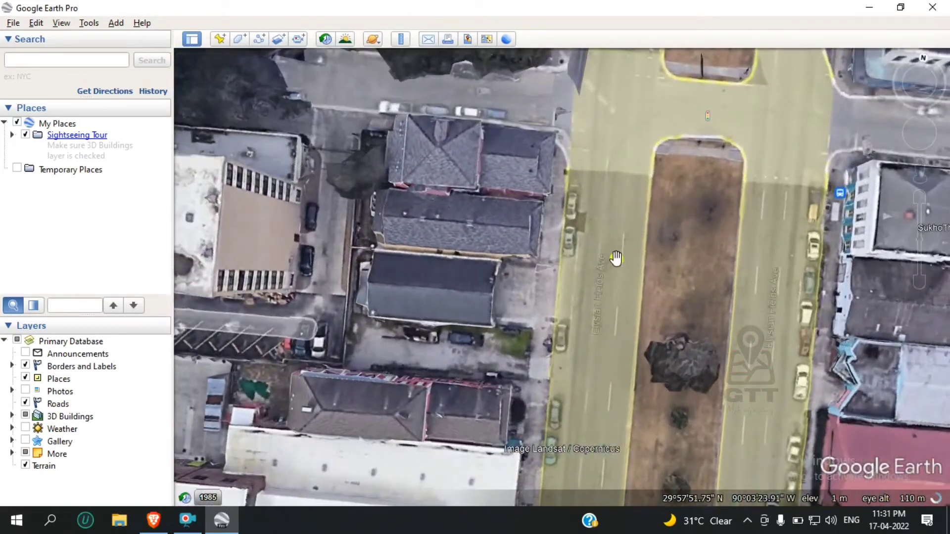
{"action": "scroll", "coordinate": [615, 296], "scroll_direction": "down", "scroll_amount": 5}
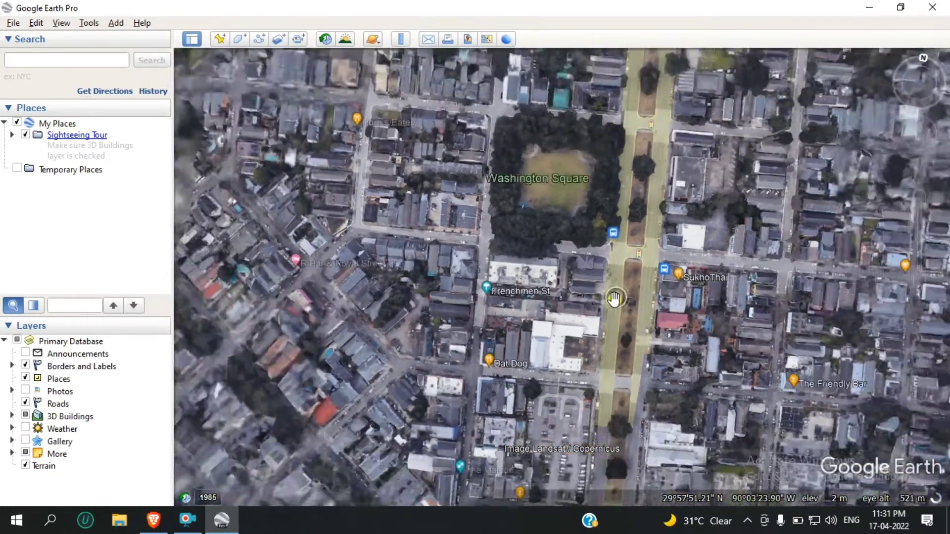
{"action": "scroll", "coordinate": [614, 299], "scroll_direction": "down", "scroll_amount": 3}
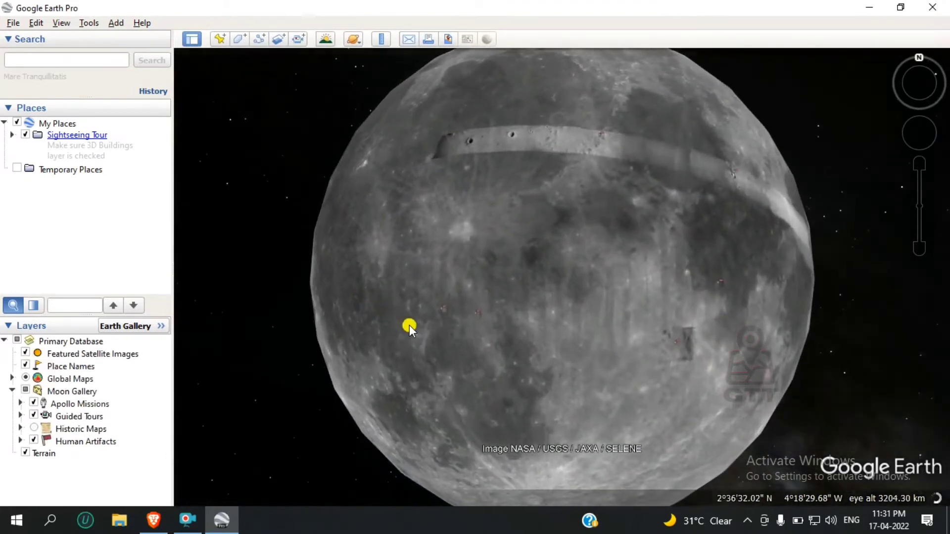
Zoom in on the Moon to the Apollo 16 landing site and its EVA routes
{"action": "scroll", "coordinate": [676, 352], "scroll_direction": "up", "scroll_amount": 3}
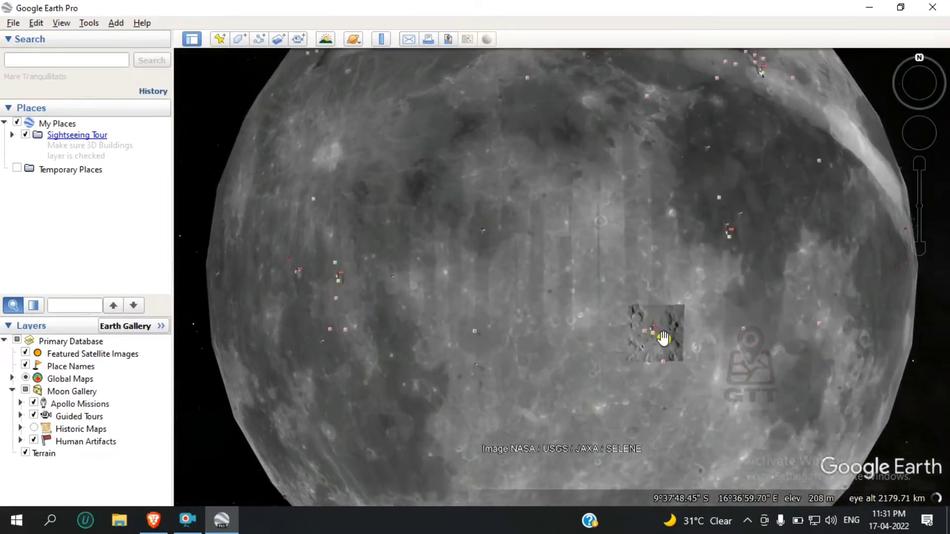
{"action": "scroll", "coordinate": [653, 328], "scroll_direction": "up", "scroll_amount": 5}
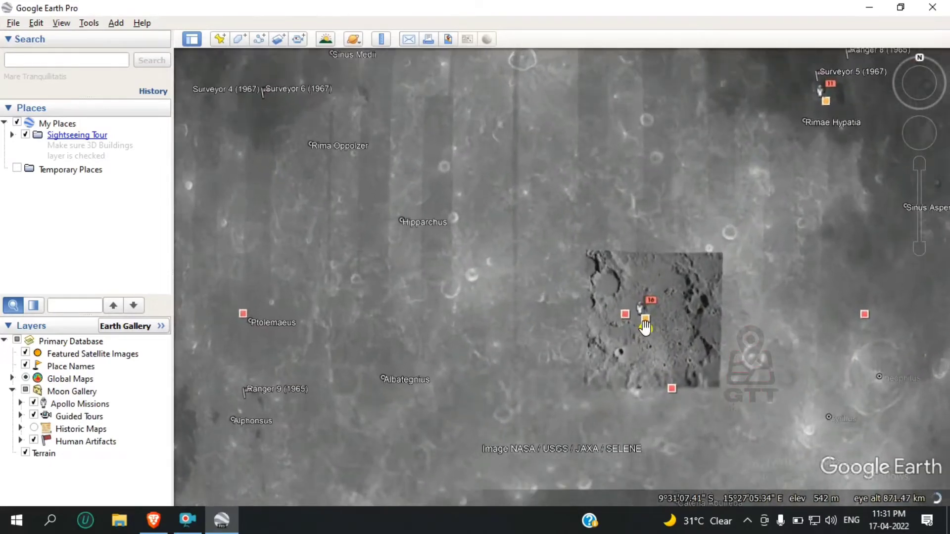
{"action": "scroll", "coordinate": [635, 331], "scroll_direction": "up", "scroll_amount": 2}
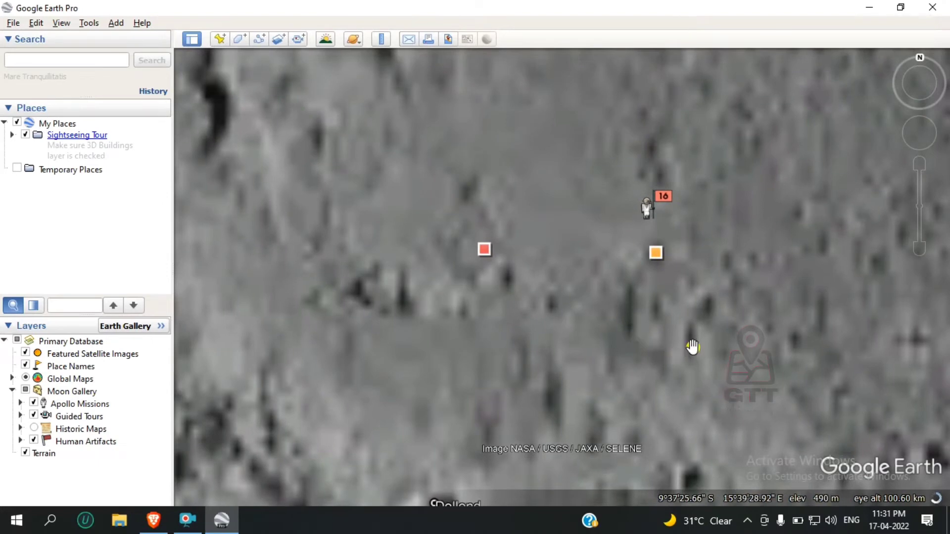
{"action": "left_click_drag", "start_coordinate": [728, 324], "coordinate": [682, 340]}
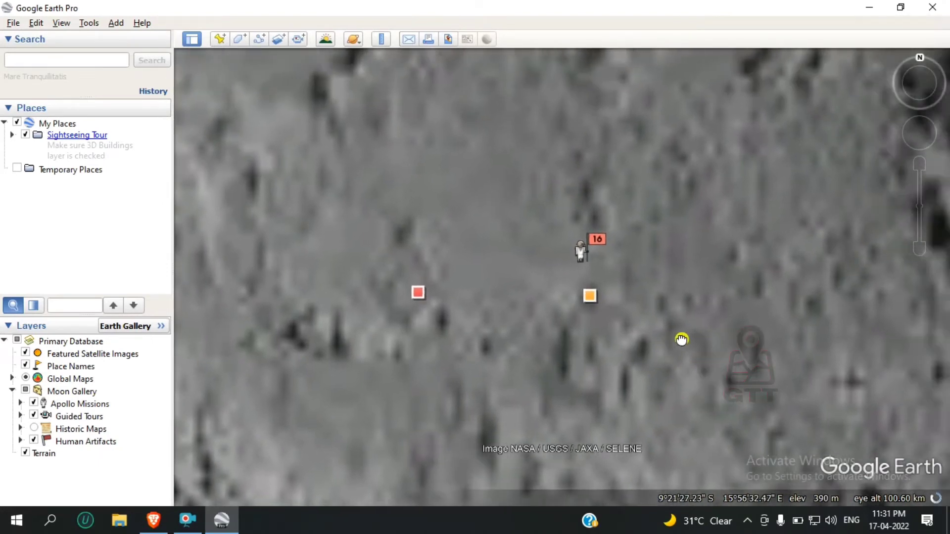
{"action": "scroll", "coordinate": [545, 254], "scroll_direction": "up", "scroll_amount": 2}
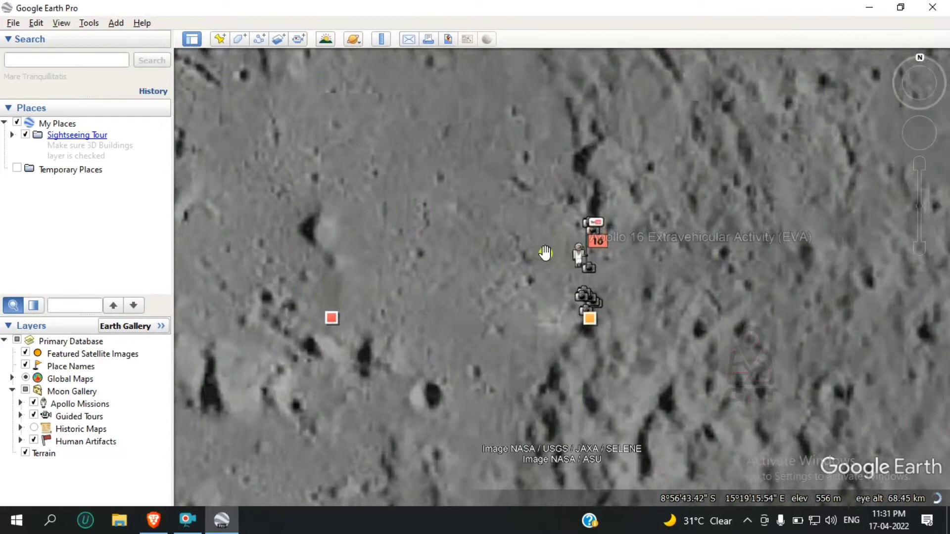
{"action": "scroll", "coordinate": [538, 259], "scroll_direction": "up", "scroll_amount": 3}
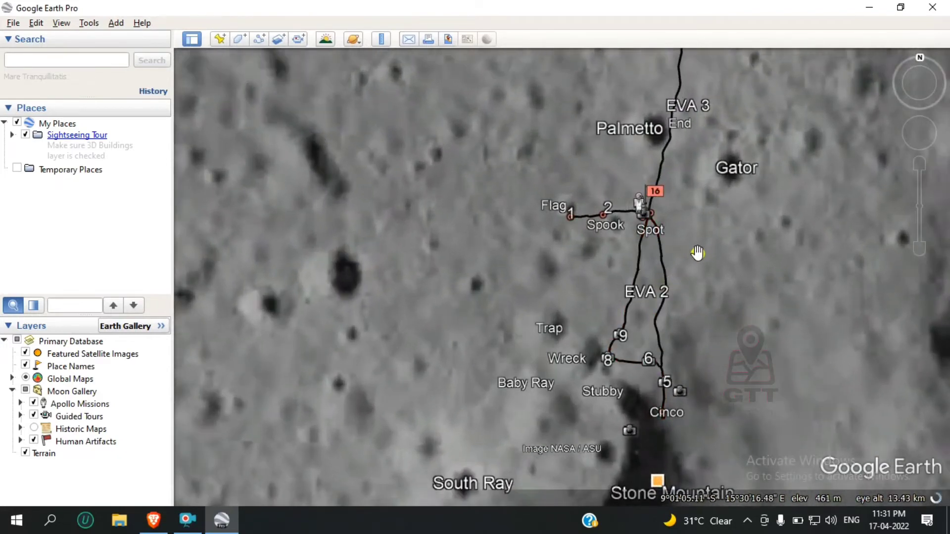
{"action": "scroll", "coordinate": [697, 253], "scroll_direction": "up", "scroll_amount": 3}
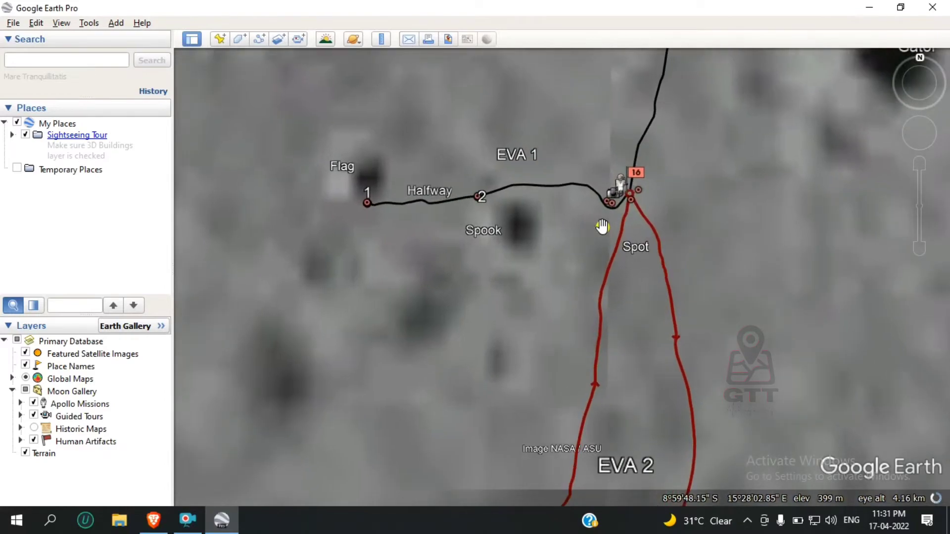
Zoom back out to the whole Moon and rotate it to show other terrain
{"action": "scroll", "coordinate": [589, 229], "scroll_direction": "down", "scroll_amount": 5}
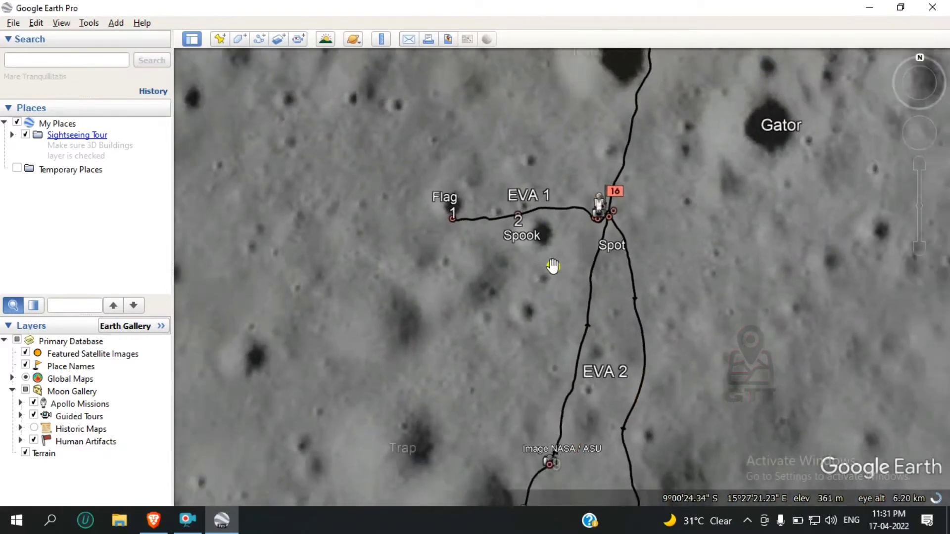
{"action": "scroll", "coordinate": [557, 321], "scroll_direction": "down", "scroll_amount": 5}
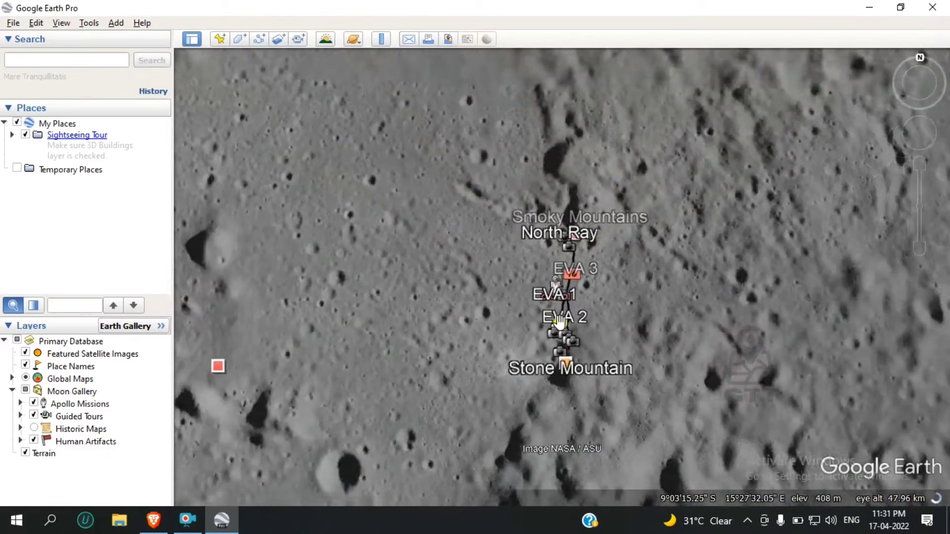
{"action": "scroll", "coordinate": [564, 323], "scroll_direction": "down", "scroll_amount": 5}
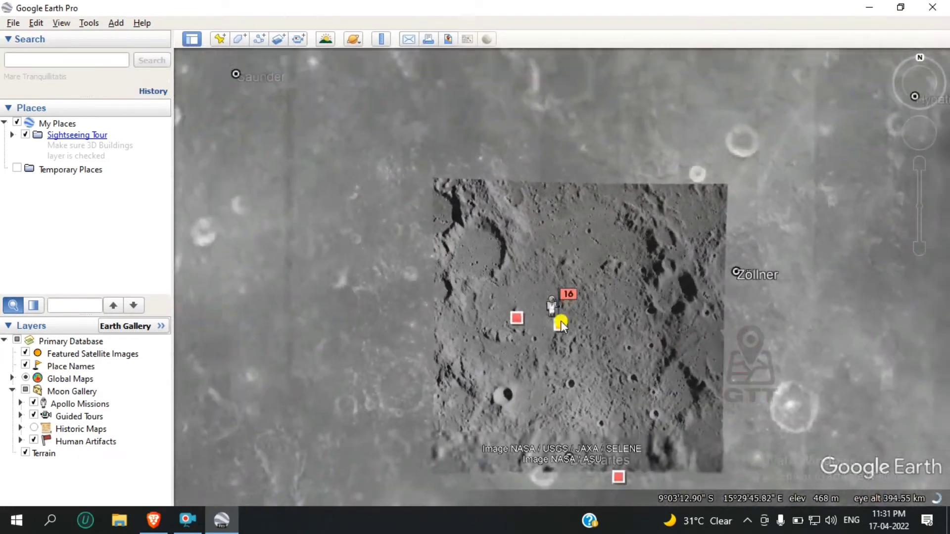
{"action": "scroll", "coordinate": [552, 318], "scroll_direction": "down", "scroll_amount": 5}
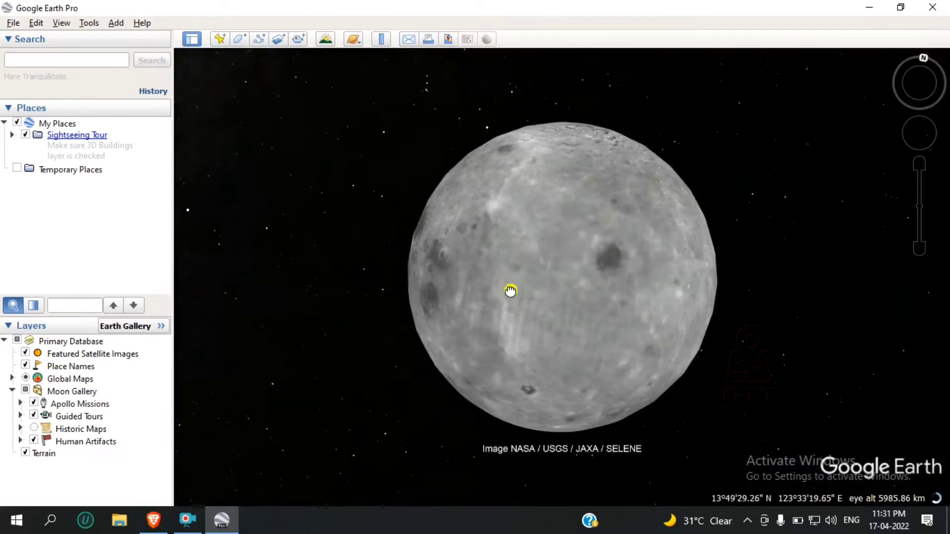
{"action": "left_click_drag", "start_coordinate": [511, 290], "coordinate": [526, 223]}
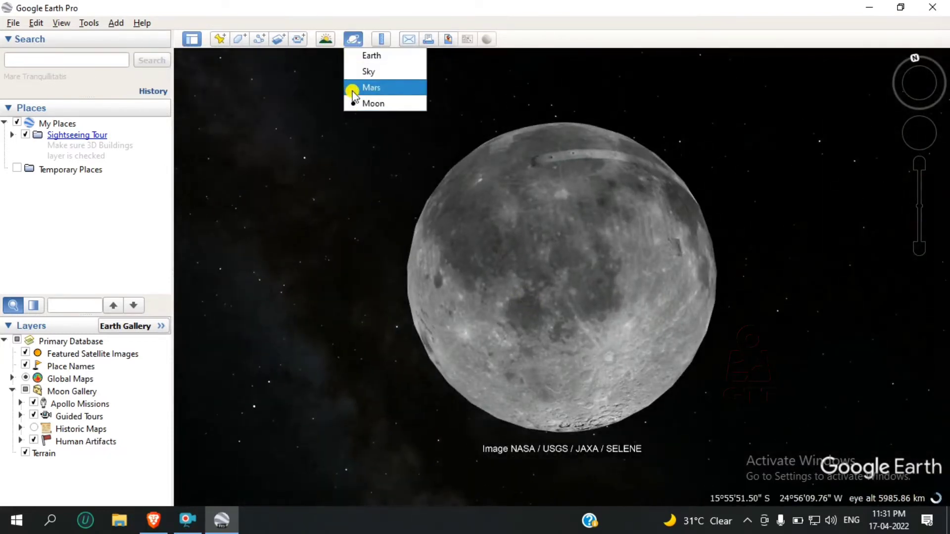
Switch to Mars and spin the globe, zooming in and out to look around
{"action": "left_click", "coordinate": [372, 88]}
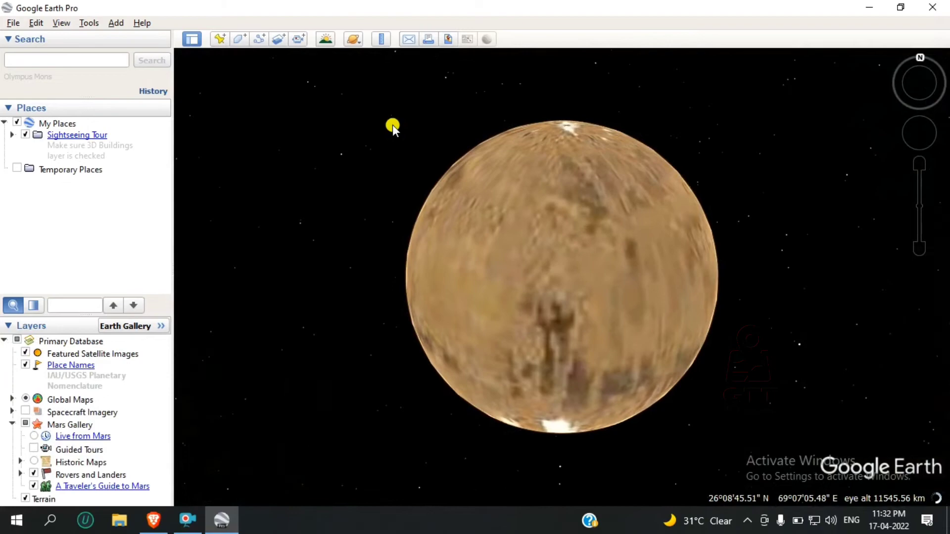
{"action": "left_click_drag", "start_coordinate": [605, 229], "coordinate": [528, 290]}
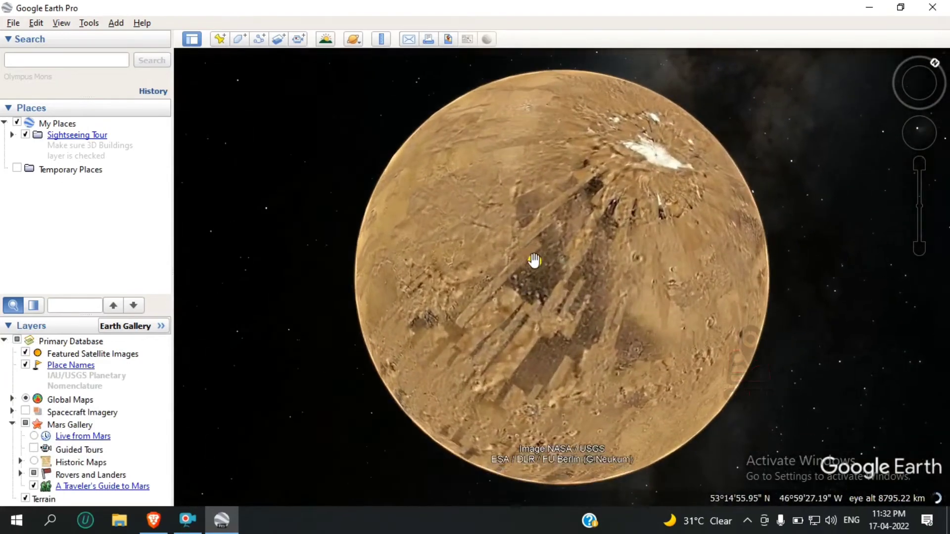
{"action": "scroll", "coordinate": [637, 352], "scroll_direction": "up", "scroll_amount": 3}
{"action": "scroll", "coordinate": [616, 321], "scroll_direction": "up", "scroll_amount": 5}
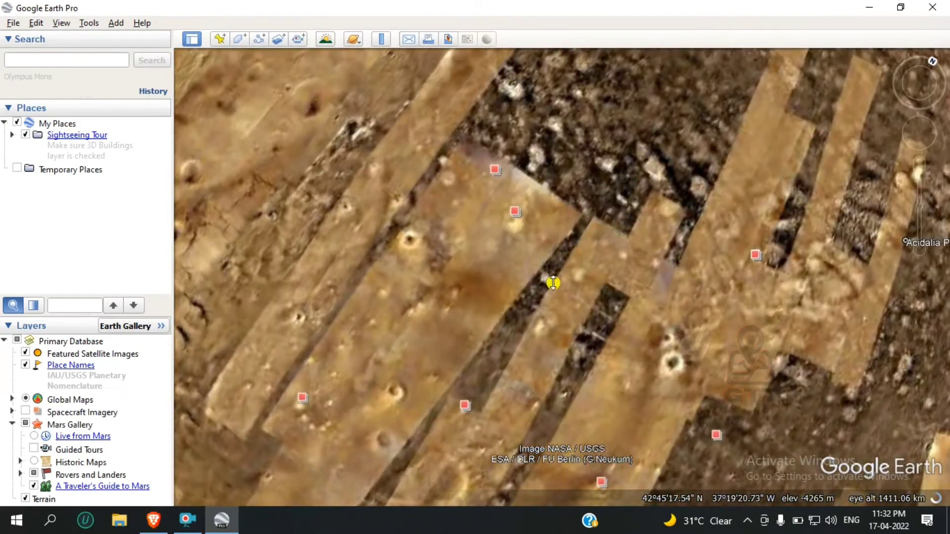
{"action": "scroll", "coordinate": [553, 283], "scroll_direction": "up", "scroll_amount": 4}
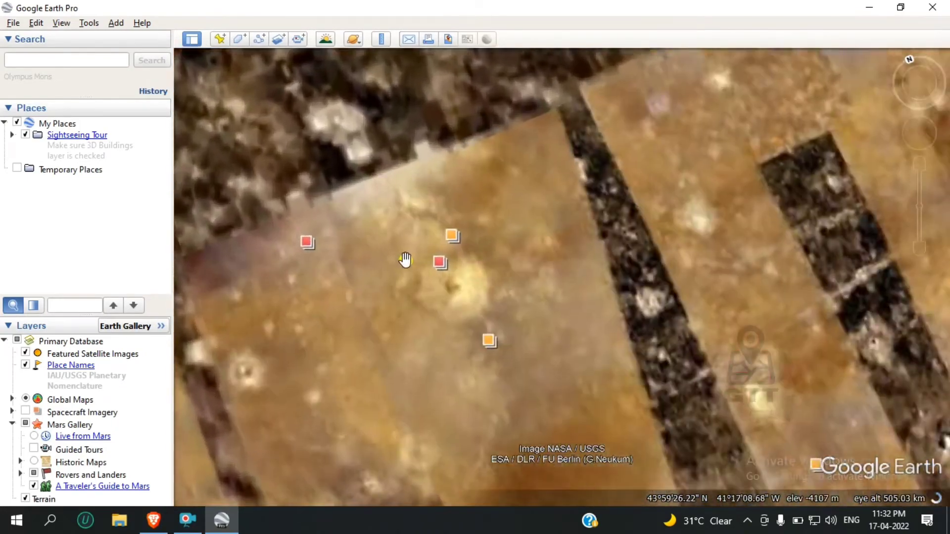
{"action": "scroll", "coordinate": [405, 260], "scroll_direction": "down", "scroll_amount": 4}
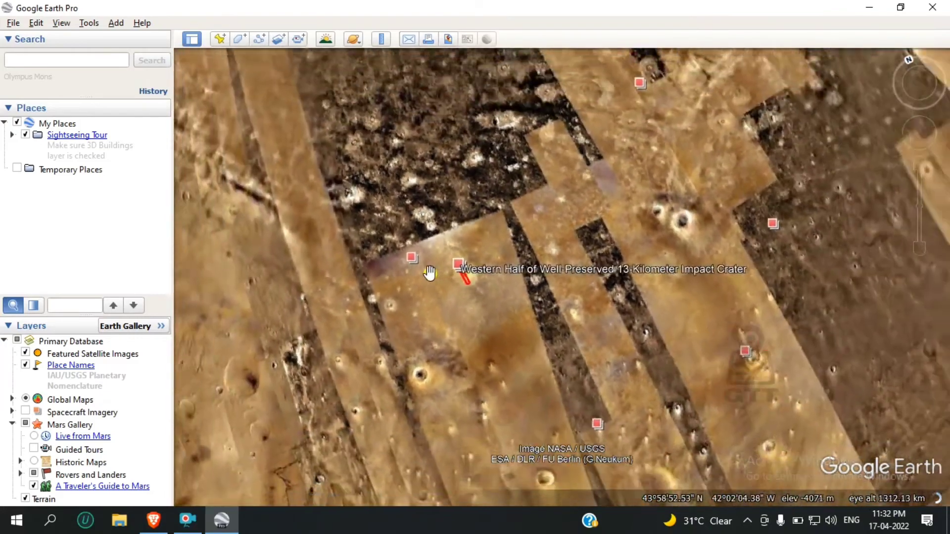
{"action": "scroll", "coordinate": [429, 273], "scroll_direction": "down", "scroll_amount": 3}
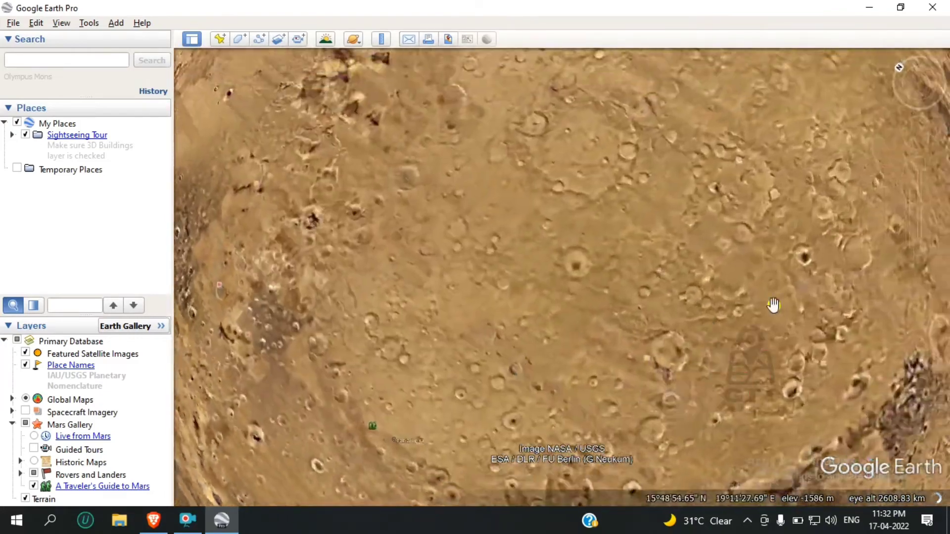
Rotate Mars and zoom into Curiosity's red traverse near Bradbury Landing at 9.13 km altitude
{"action": "left_click_drag", "start_coordinate": [774, 305], "coordinate": [700, 221]}
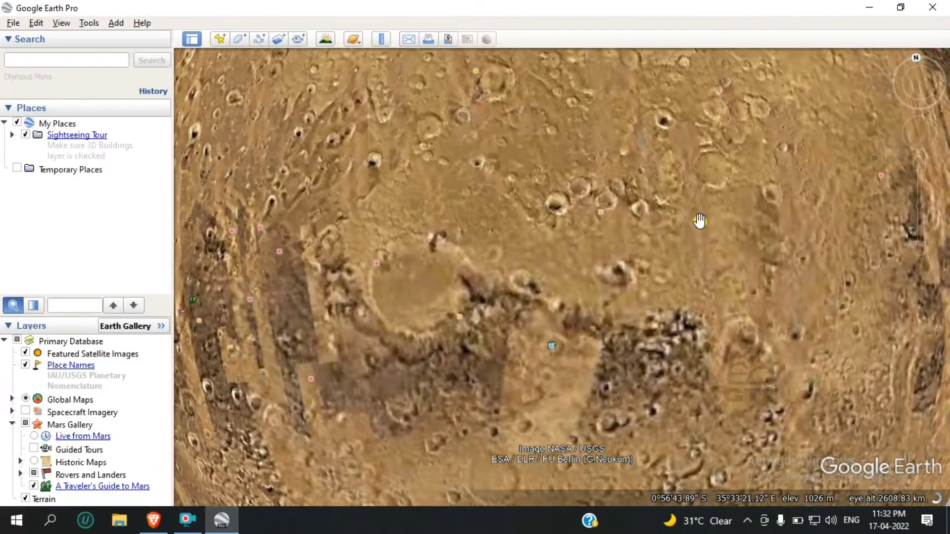
{"action": "scroll", "coordinate": [645, 248], "scroll_direction": "down", "scroll_amount": 4}
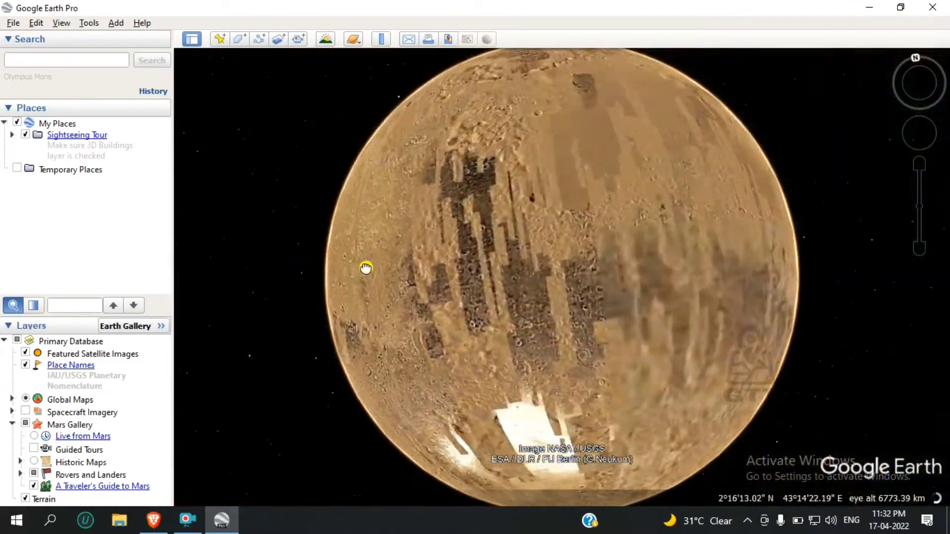
{"action": "scroll", "coordinate": [613, 195], "scroll_direction": "up", "scroll_amount": 4}
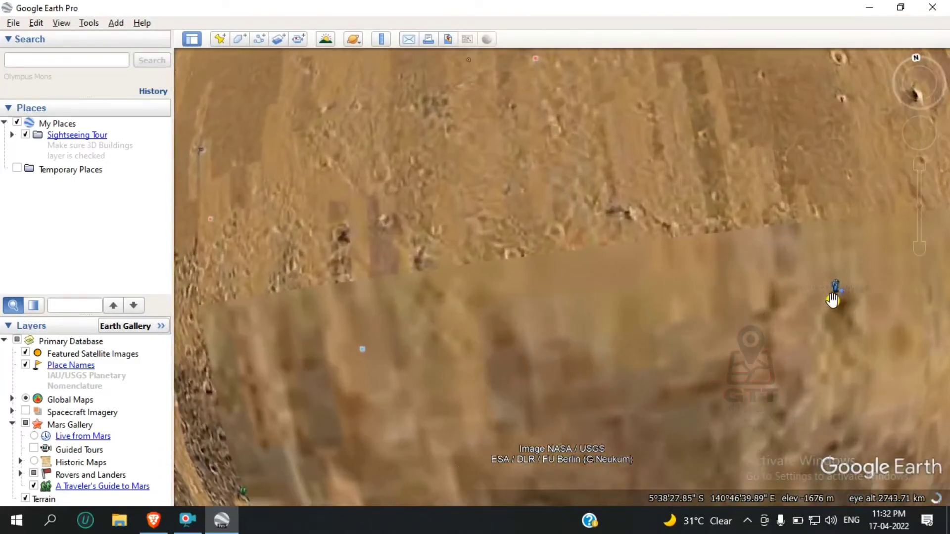
{"action": "scroll", "coordinate": [833, 299], "scroll_direction": "up", "scroll_amount": 5}
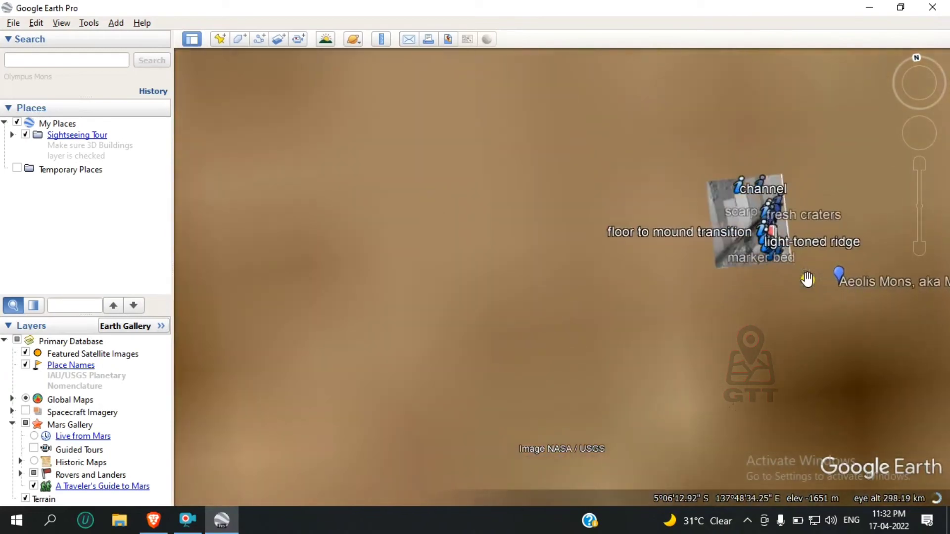
{"action": "scroll", "coordinate": [792, 263], "scroll_direction": "up", "scroll_amount": 4}
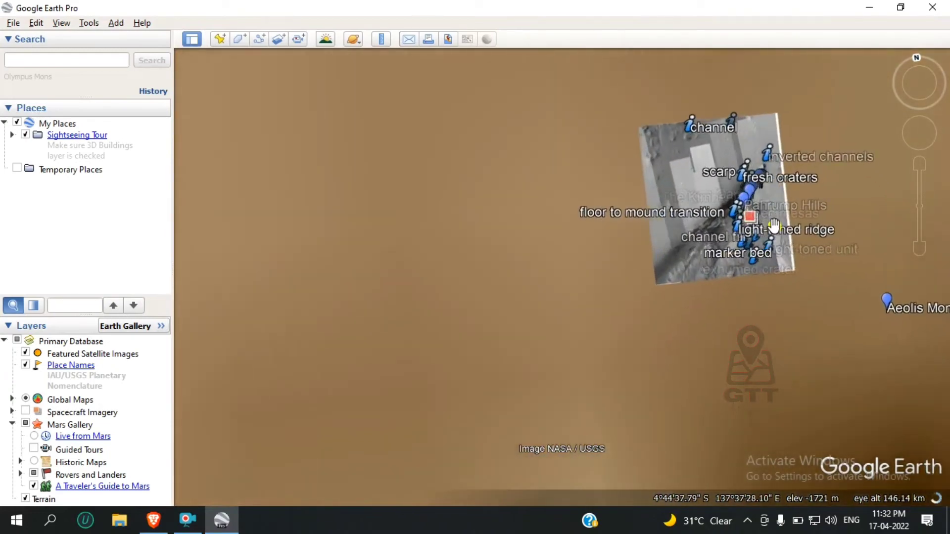
{"action": "scroll", "coordinate": [613, 237], "scroll_direction": "up", "scroll_amount": 3}
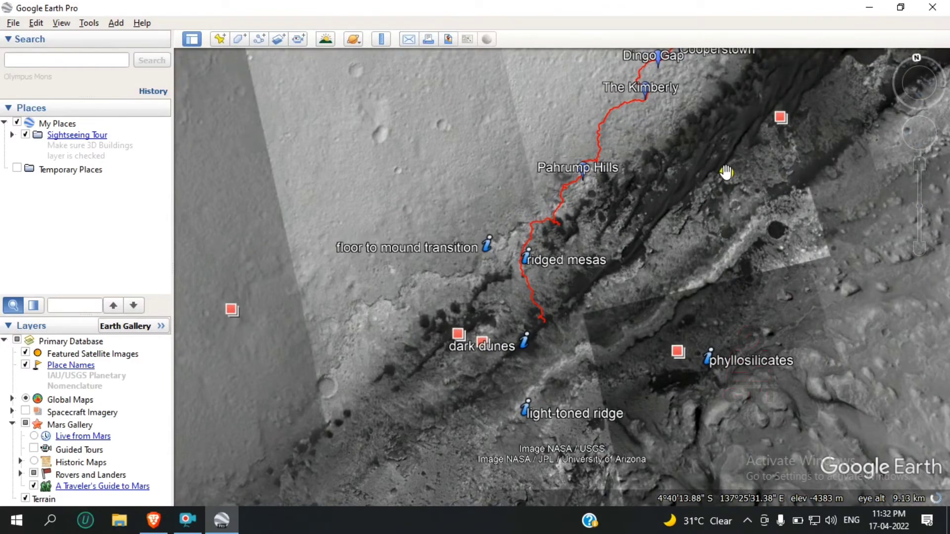
Pan around the Curiosity area, then switch the planet from Mars back to Earth
{"action": "left_click_drag", "start_coordinate": [726, 173], "coordinate": [484, 354]}
{"action": "left_click_drag", "start_coordinate": [675, 218], "coordinate": [751, 309]}
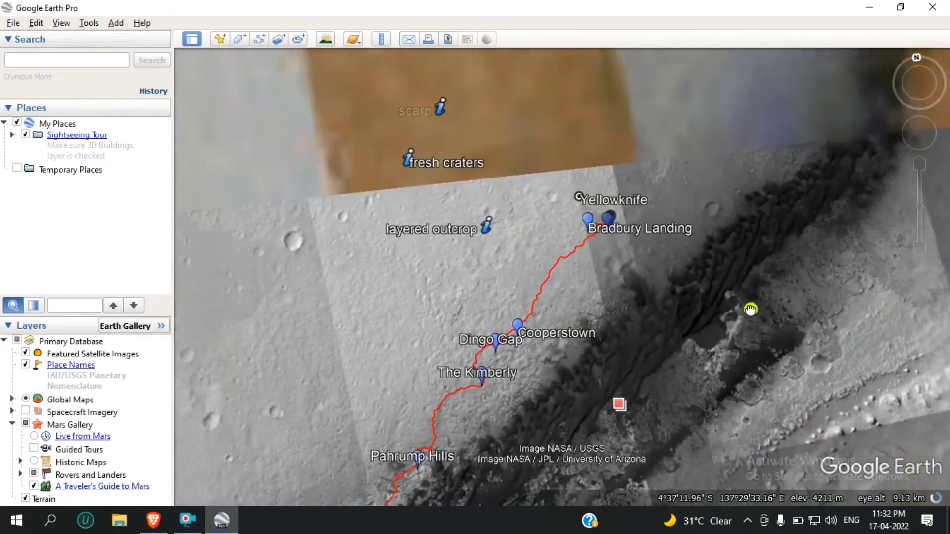
{"action": "scroll", "coordinate": [661, 189], "scroll_direction": "down", "scroll_amount": 5}
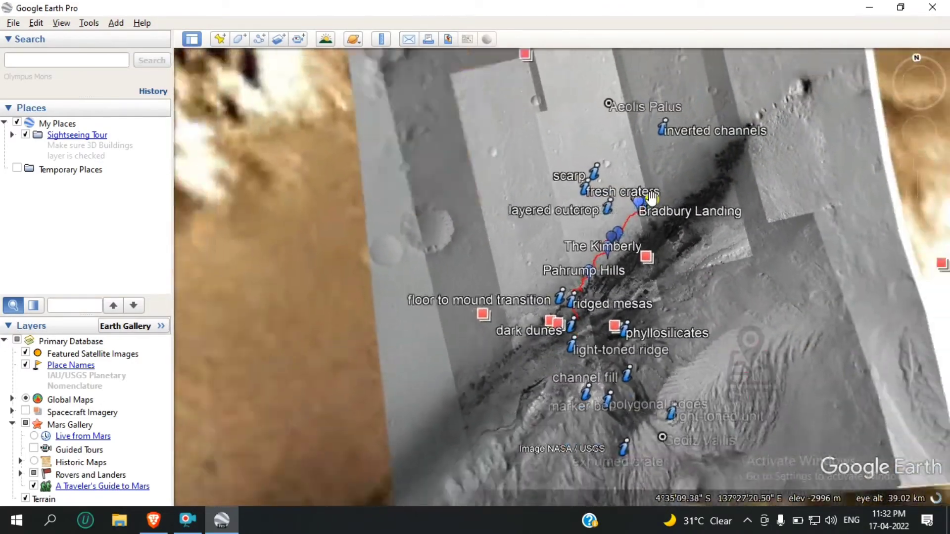
{"action": "scroll", "coordinate": [652, 197], "scroll_direction": "down", "scroll_amount": 4}
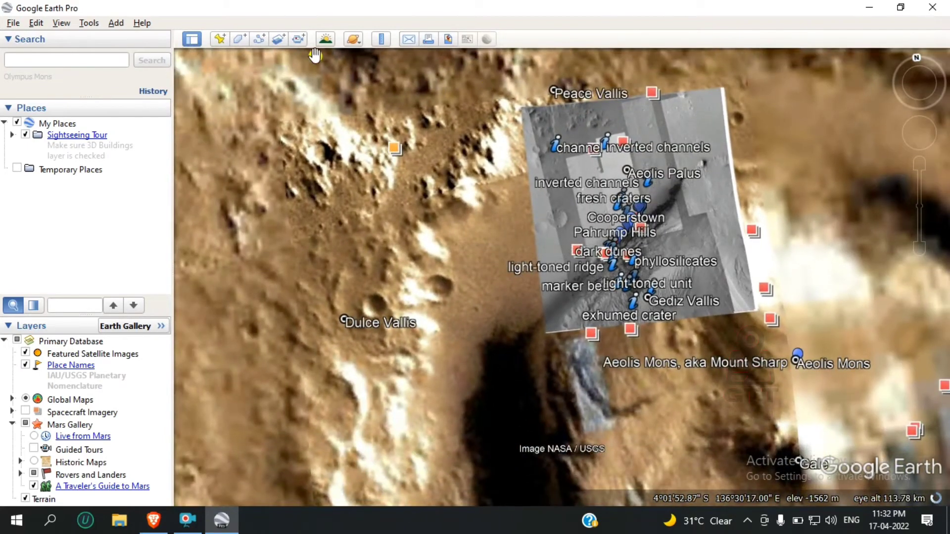
{"action": "left_click", "coordinate": [354, 38]}
{"action": "left_click", "coordinate": [369, 53]}
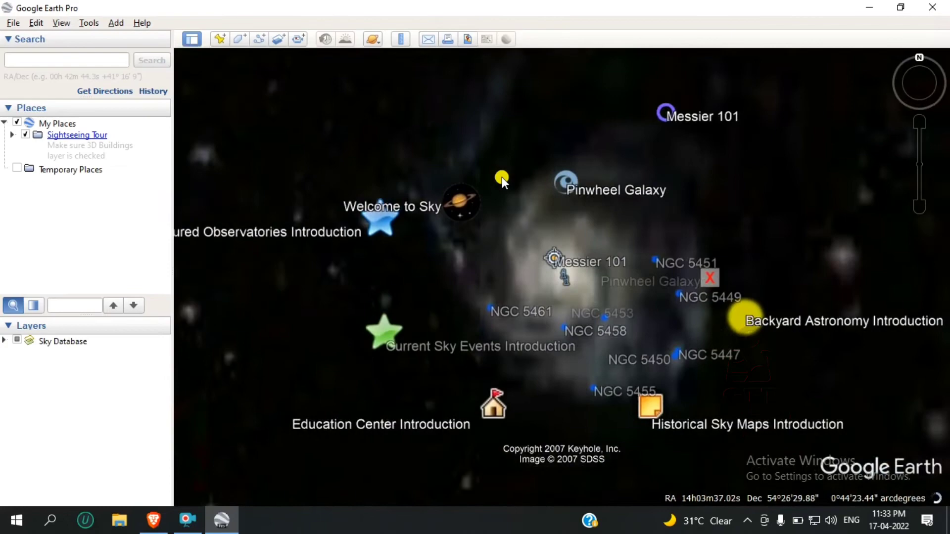
Zoom in and out around the Messier 101 Pinwheel Galaxy in Sky view
{"action": "mouse_move", "coordinate": [478, 192]}
{"action": "left_mouse_down"}
{"action": "mouse_move", "coordinate": [646, 160]}
{"action": "mouse_move", "coordinate": [471, 180]}
{"action": "left_mouse_up"}
{"action": "scroll", "coordinate": [505, 178], "scroll_direction": "down", "scroll_amount": 5}
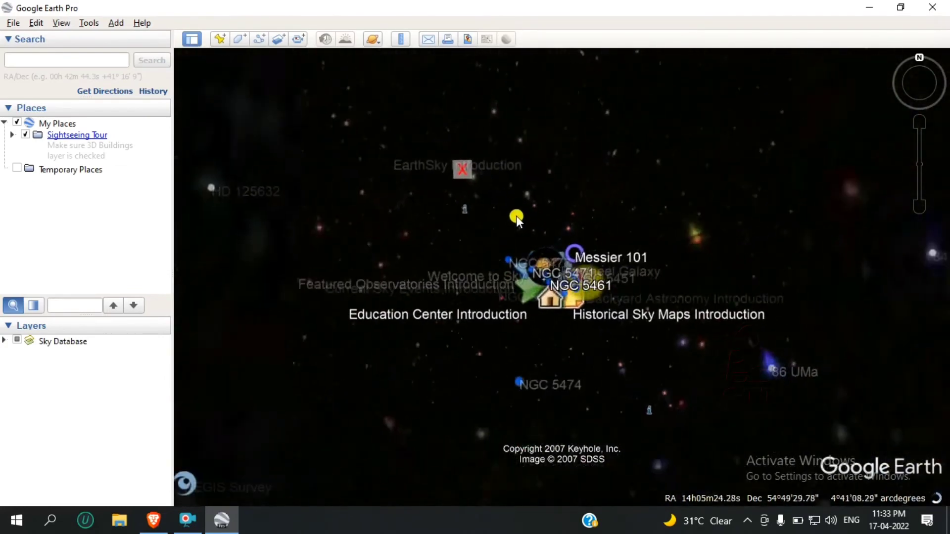
{"action": "scroll", "coordinate": [545, 311], "scroll_direction": "up", "scroll_amount": 10}
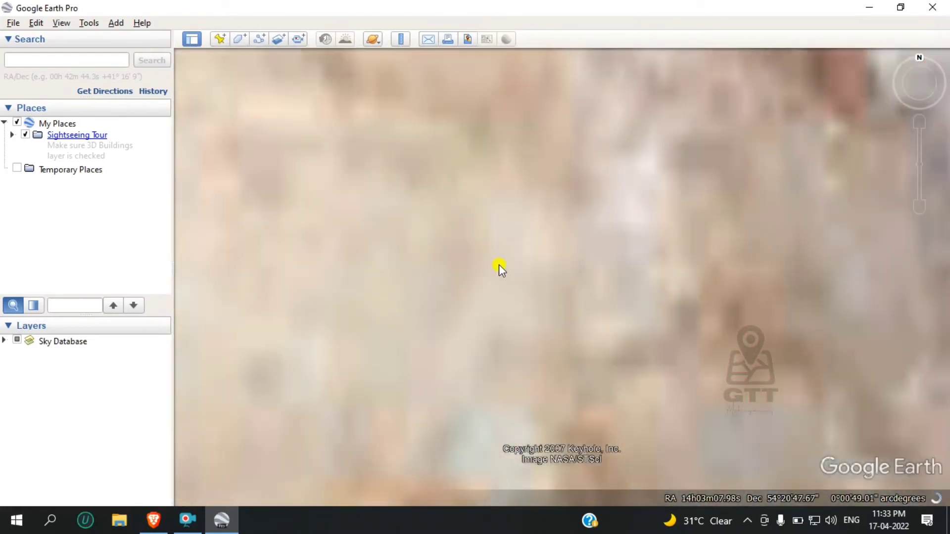
{"action": "scroll", "coordinate": [500, 267], "scroll_direction": "down", "scroll_amount": 2}
{"action": "left_click_drag", "start_coordinate": [445, 259], "coordinate": [620, 270]}
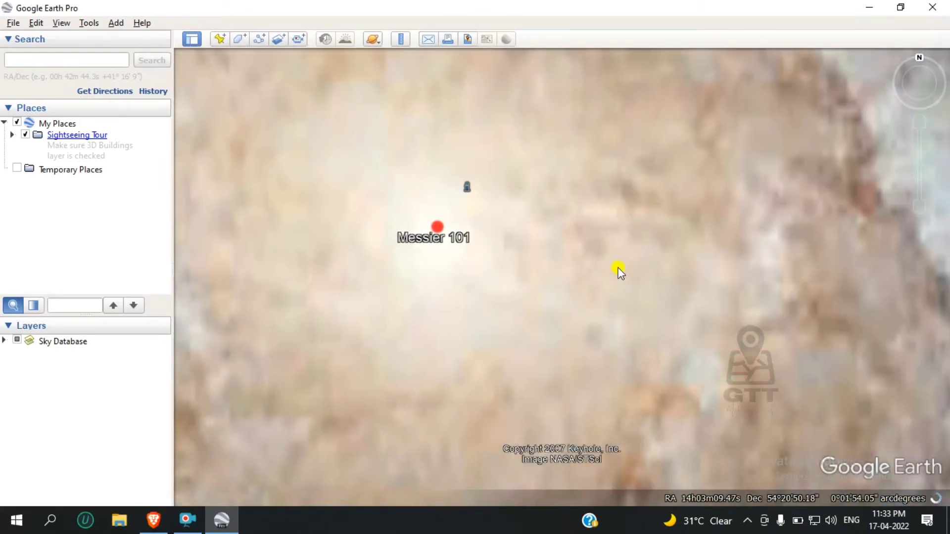
{"action": "scroll", "coordinate": [429, 235], "scroll_direction": "down", "scroll_amount": 3}
{"action": "scroll", "coordinate": [401, 225], "scroll_direction": "up", "scroll_amount": 6}
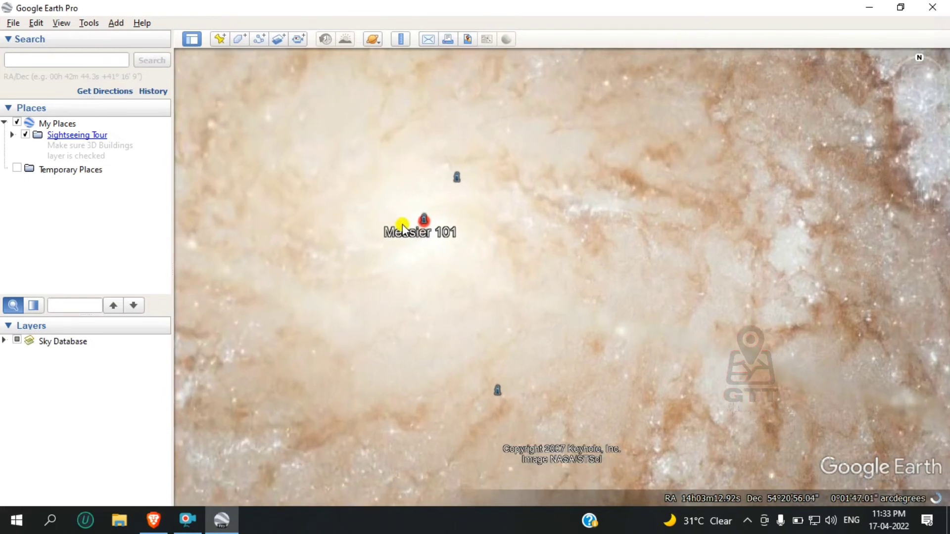
{"action": "scroll", "coordinate": [700, 322], "scroll_direction": "down", "scroll_amount": 5}
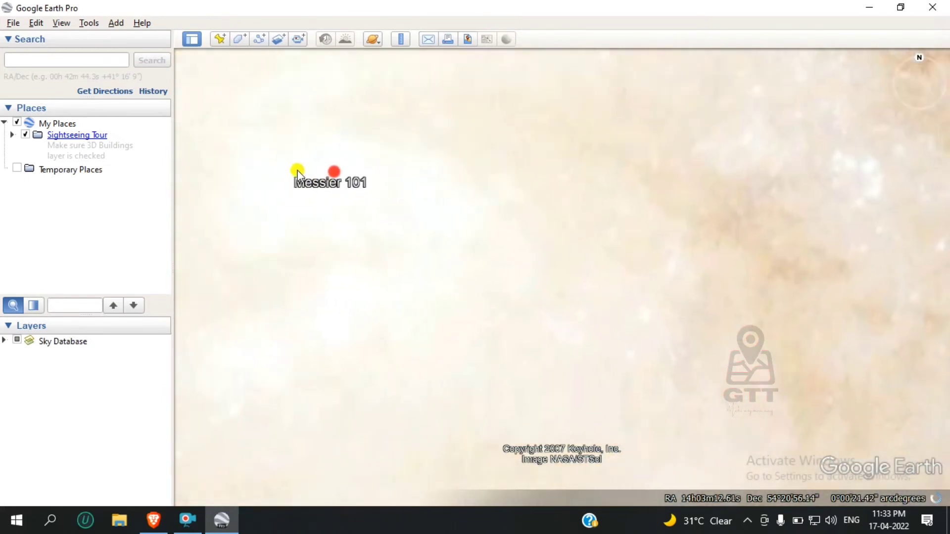
{"action": "scroll", "coordinate": [298, 172], "scroll_direction": "up", "scroll_amount": 8}
{"action": "scroll", "coordinate": [801, 383], "scroll_direction": "up", "scroll_amount": 2}
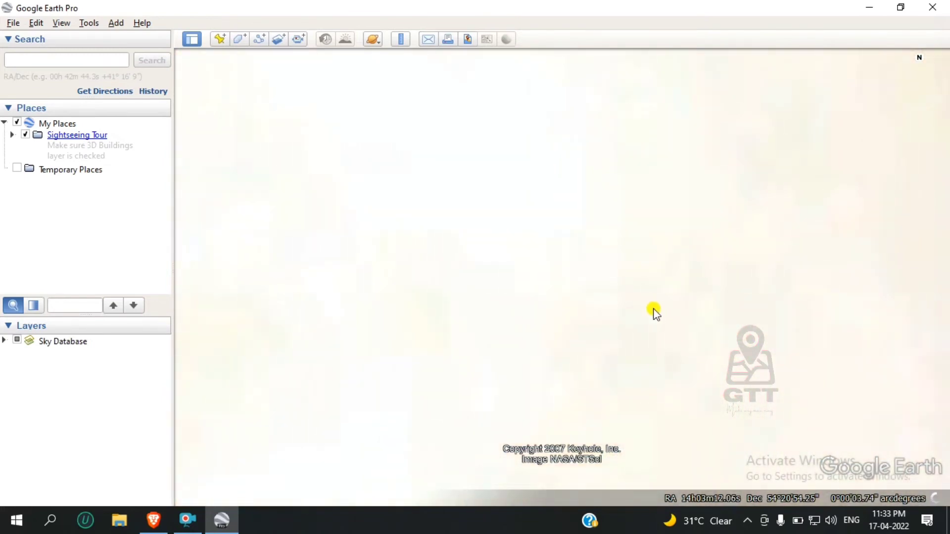
{"action": "scroll", "coordinate": [644, 312], "scroll_direction": "down", "scroll_amount": 5}
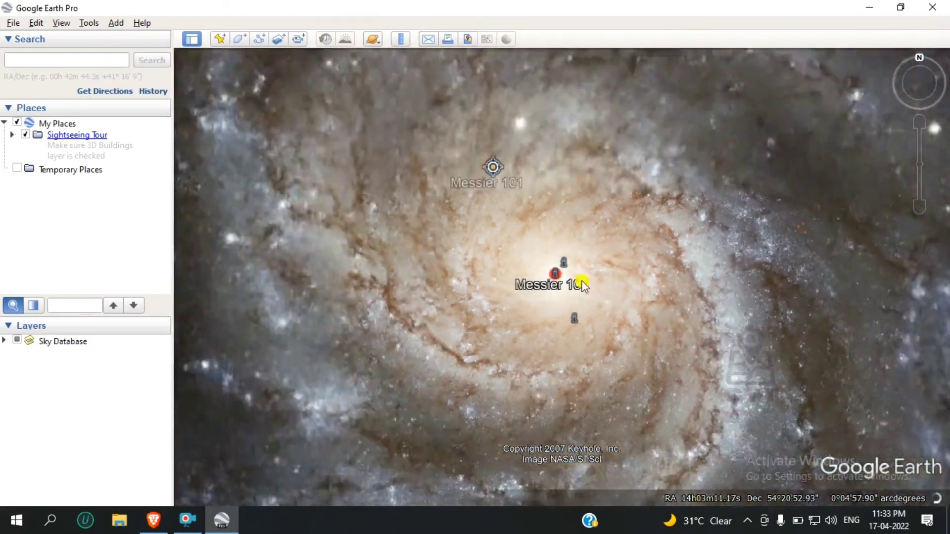
{"action": "scroll", "coordinate": [582, 286], "scroll_direction": "down", "scroll_amount": 5}
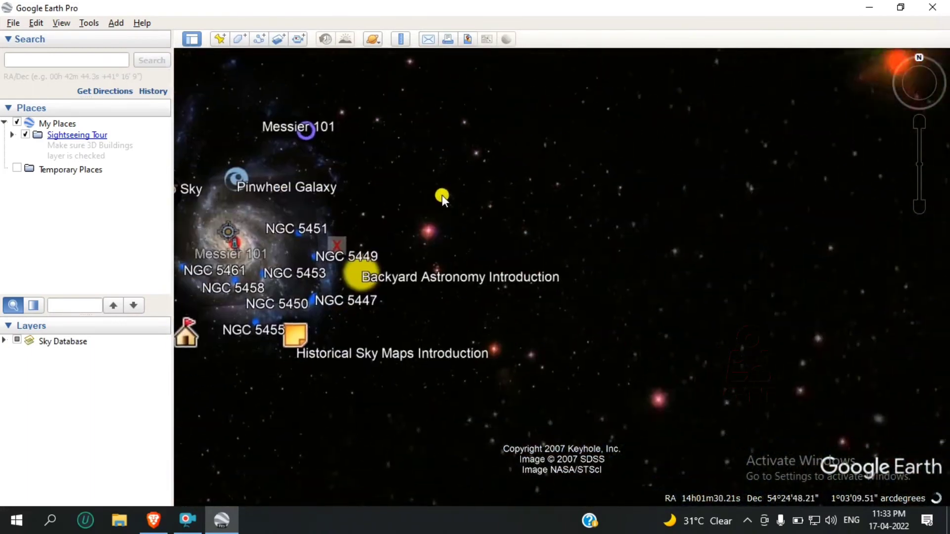
{"action": "scroll", "coordinate": [527, 328], "scroll_direction": "down", "scroll_amount": 5}
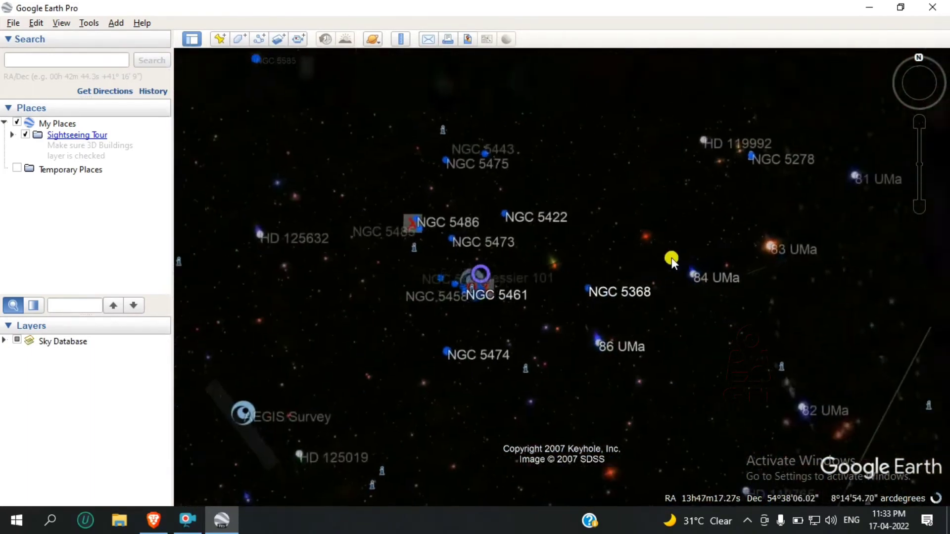
Pan the sky past Alkaid and the Boötes stars to centre on Seginus
{"action": "left_click_drag", "start_coordinate": [672, 258], "coordinate": [637, 250]}
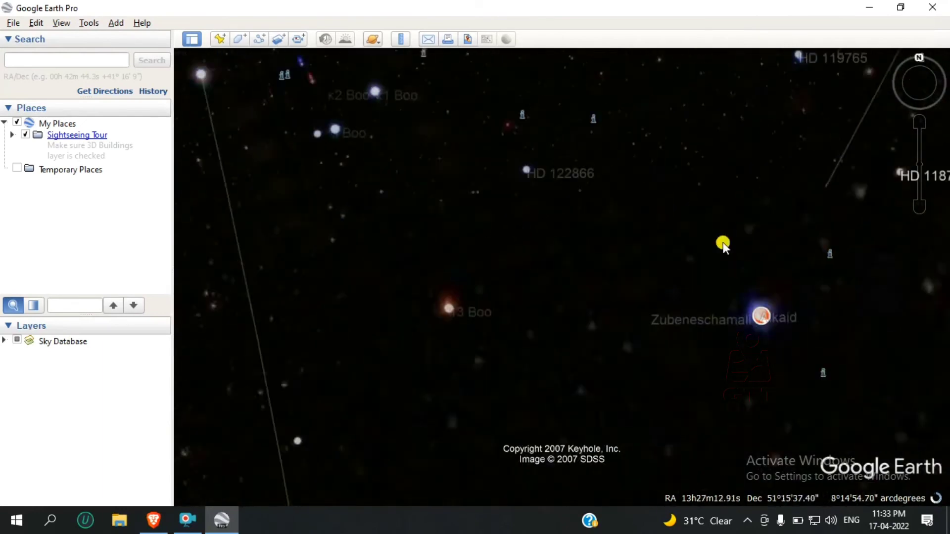
{"action": "left_click_drag", "start_coordinate": [723, 242], "coordinate": [637, 174]}
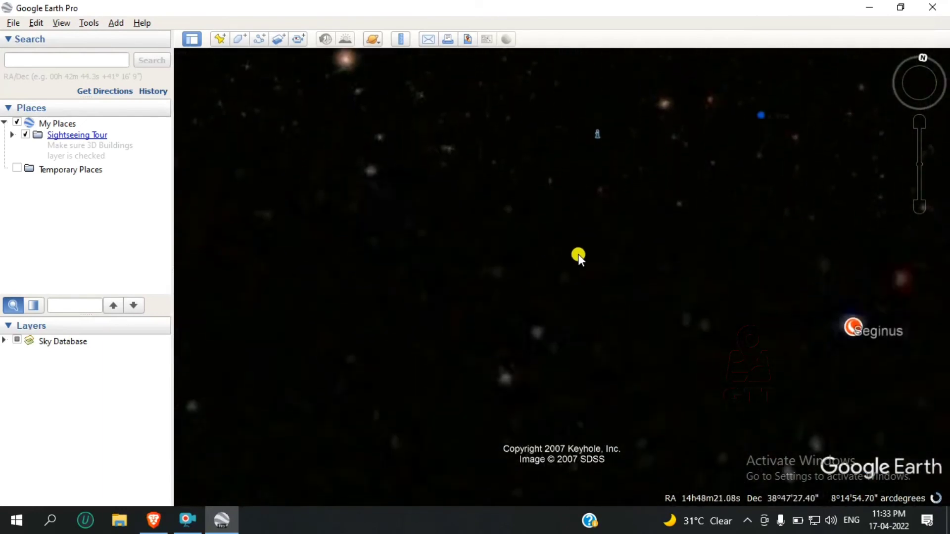
{"action": "left_click_drag", "start_coordinate": [577, 255], "coordinate": [400, 204]}
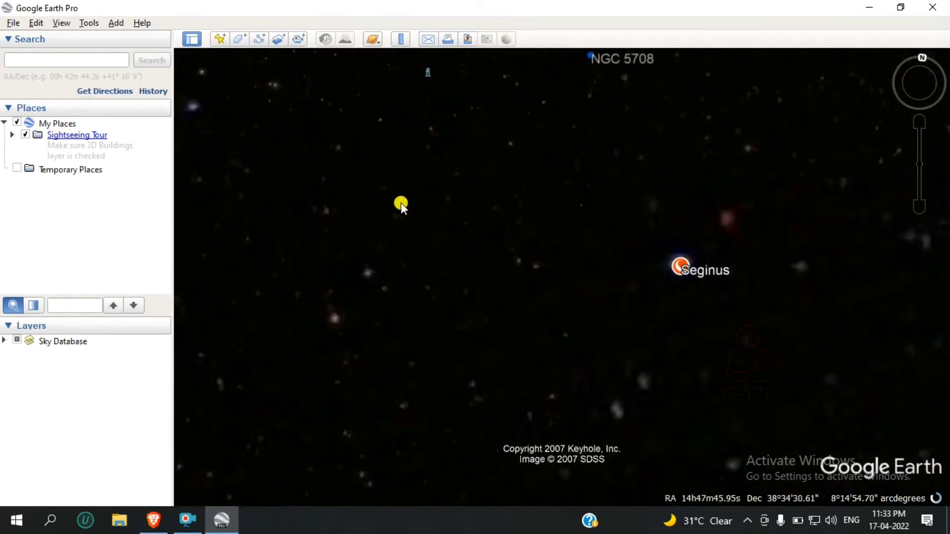
Switch from Sky back to Earth, zoom out to the full globe, and centre it on Asia and India
{"action": "left_click", "coordinate": [372, 40]}
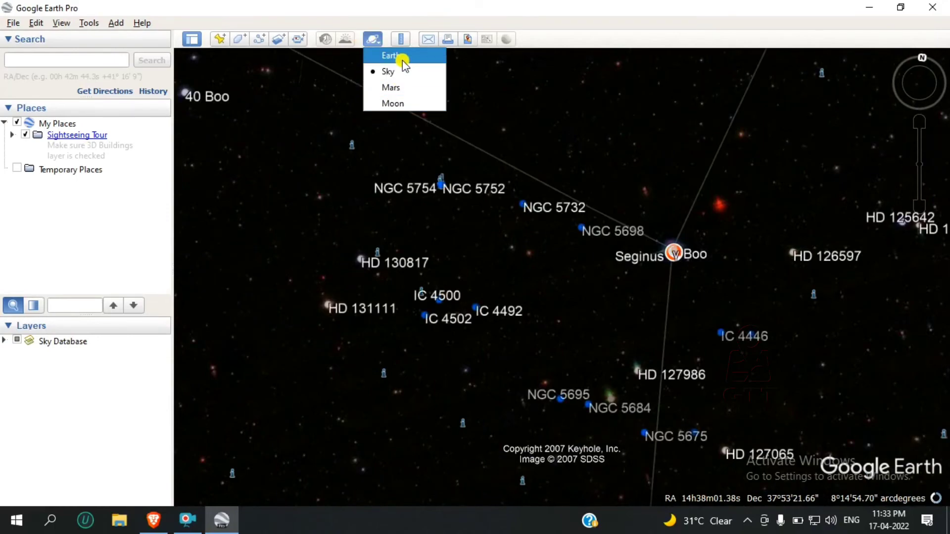
{"action": "left_click", "coordinate": [391, 56]}
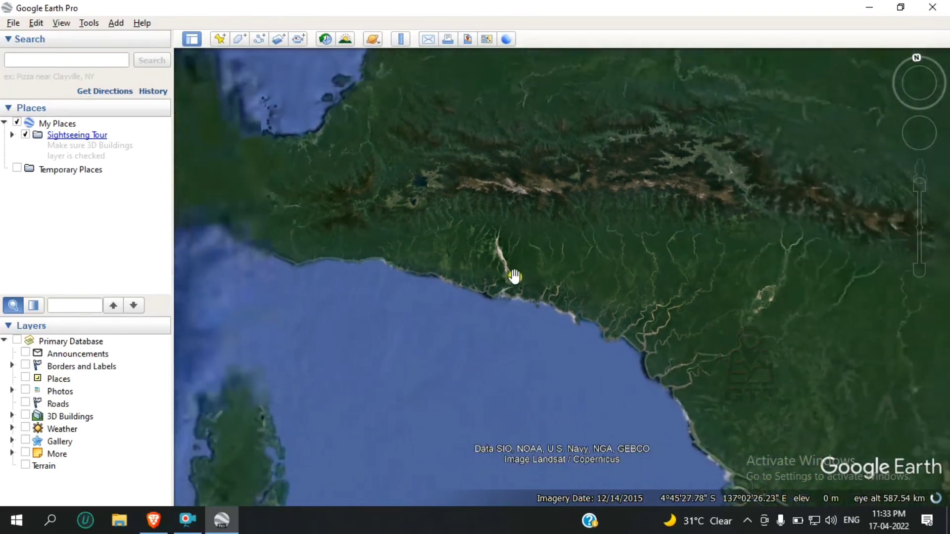
{"action": "scroll", "coordinate": [515, 277], "scroll_direction": "down", "scroll_amount": 5}
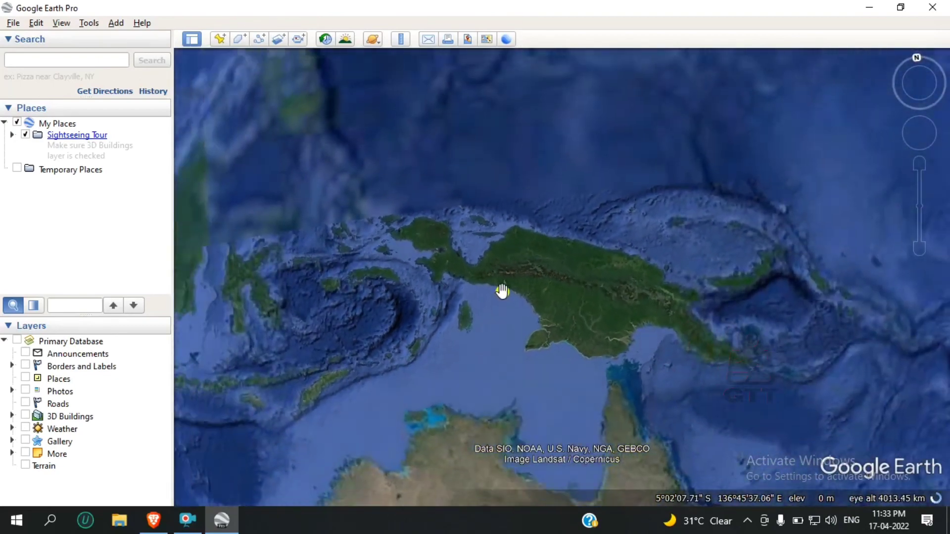
{"action": "scroll", "coordinate": [500, 297], "scroll_direction": "down", "scroll_amount": 5}
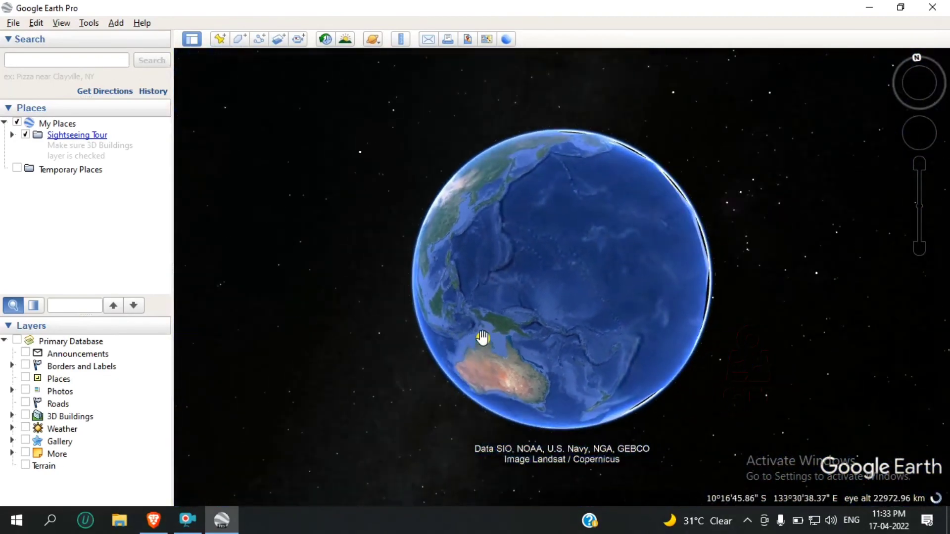
{"action": "left_click_drag", "start_coordinate": [471, 318], "coordinate": [682, 329]}
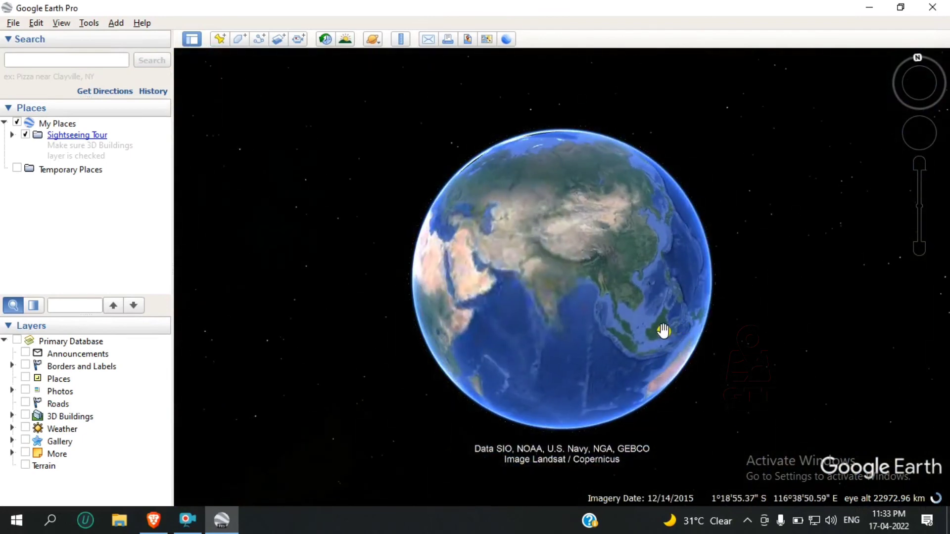
{"action": "left_click", "coordinate": [196, 527]}
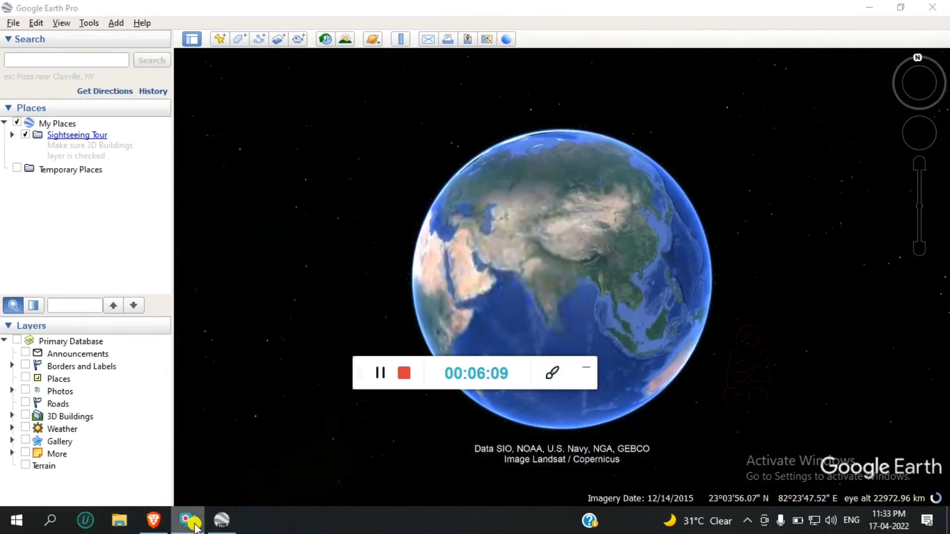